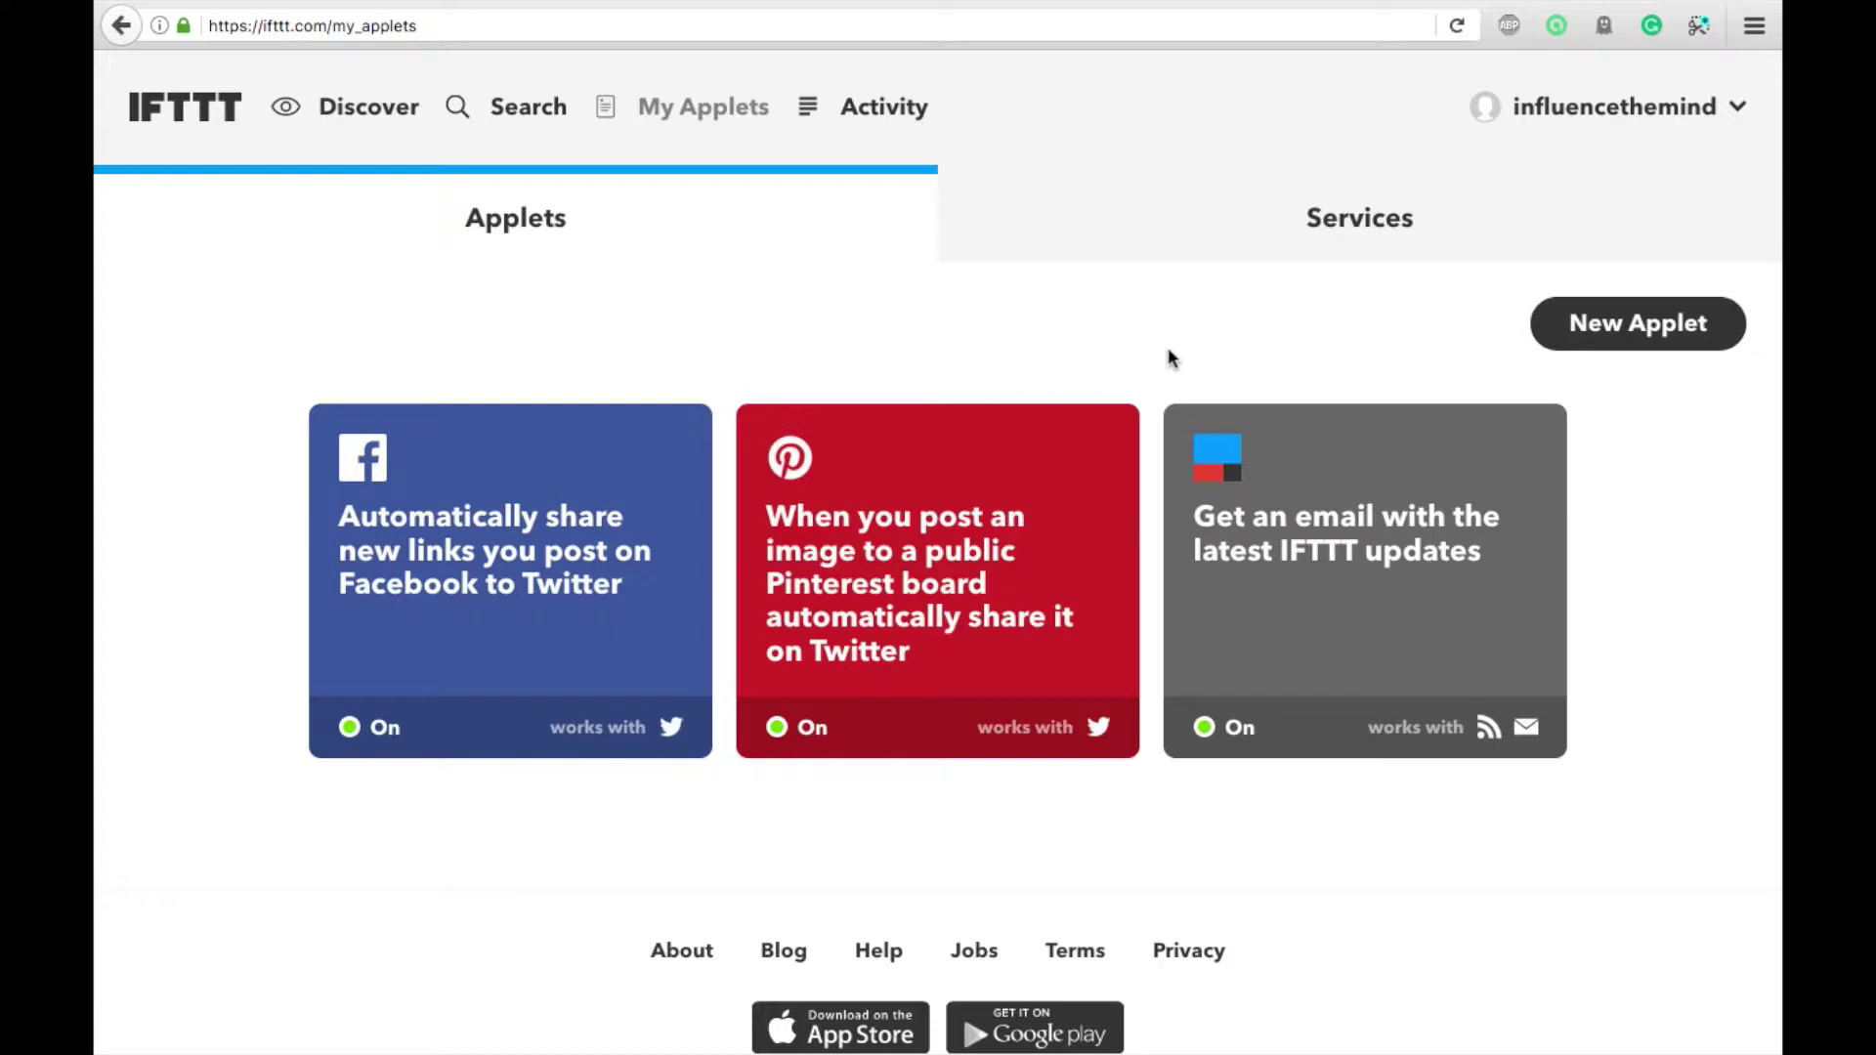
Start a new applet from My Applets and begin picking the trigger service for 'this'
scroll(1170, 350, "down", 1)
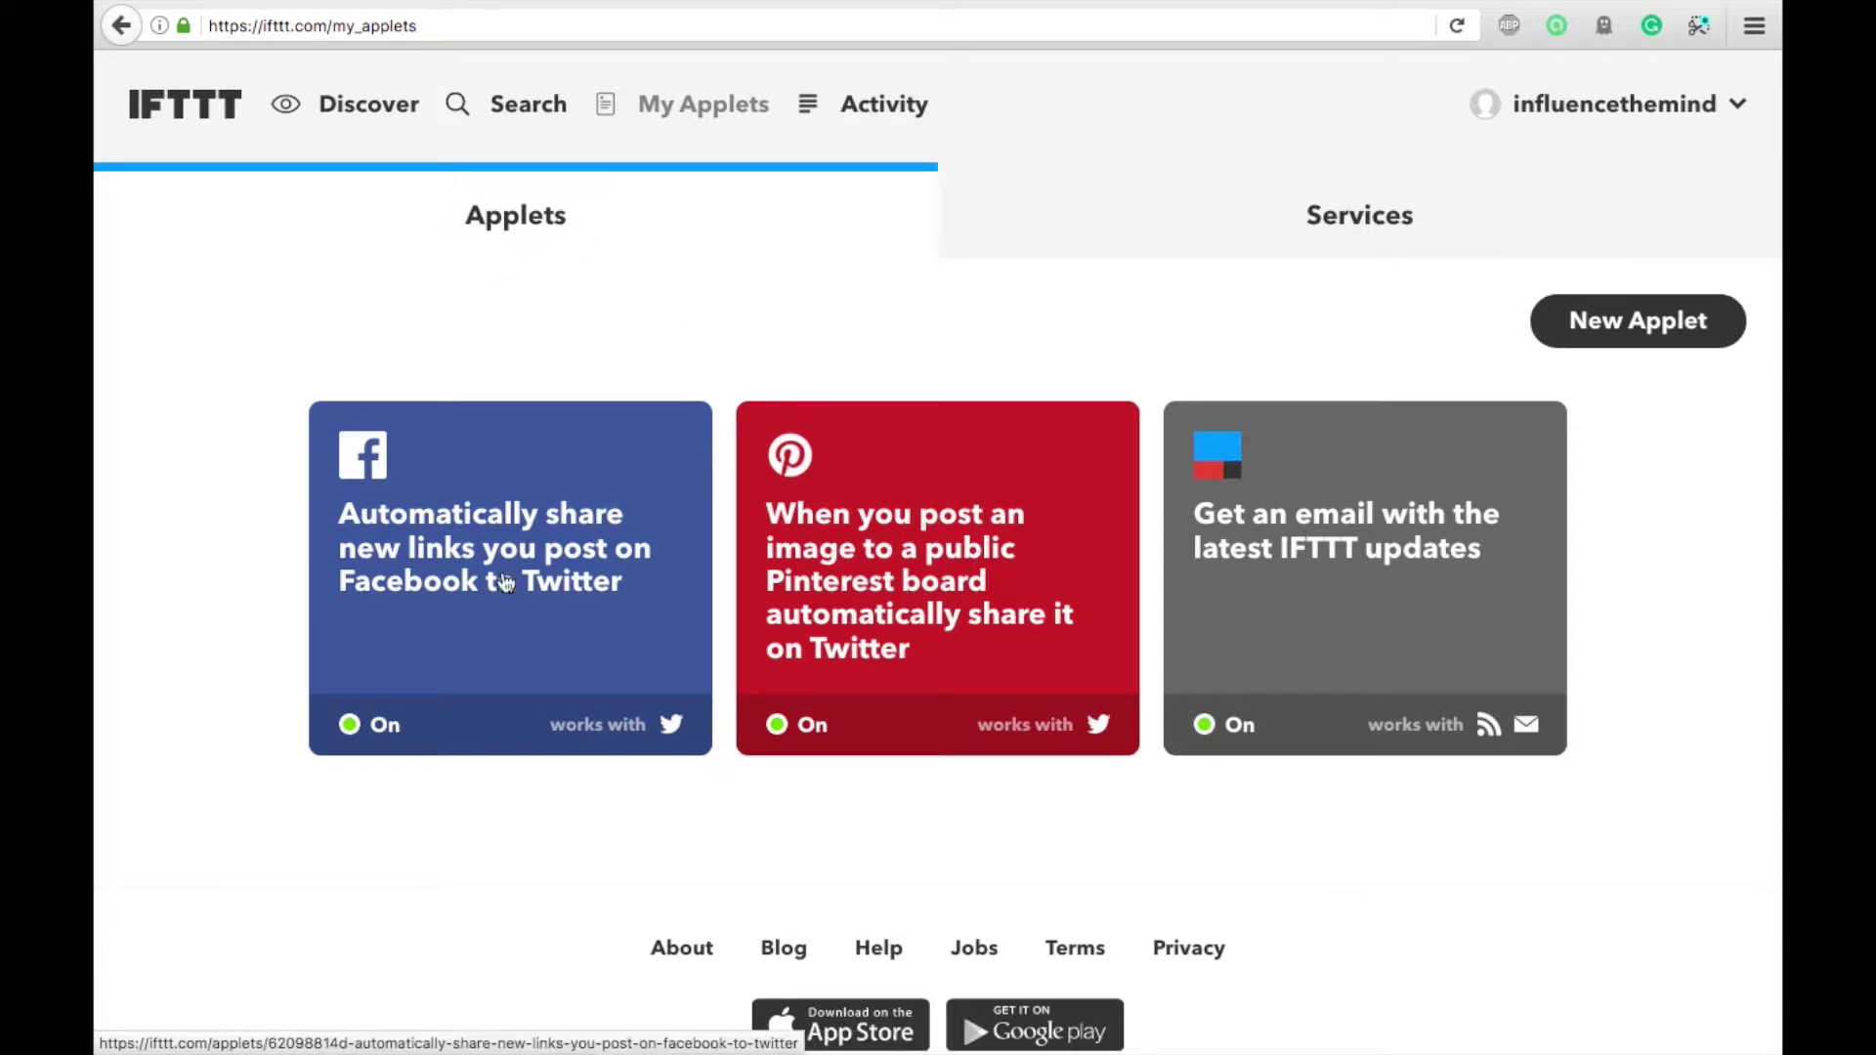
left_click(1627, 332)
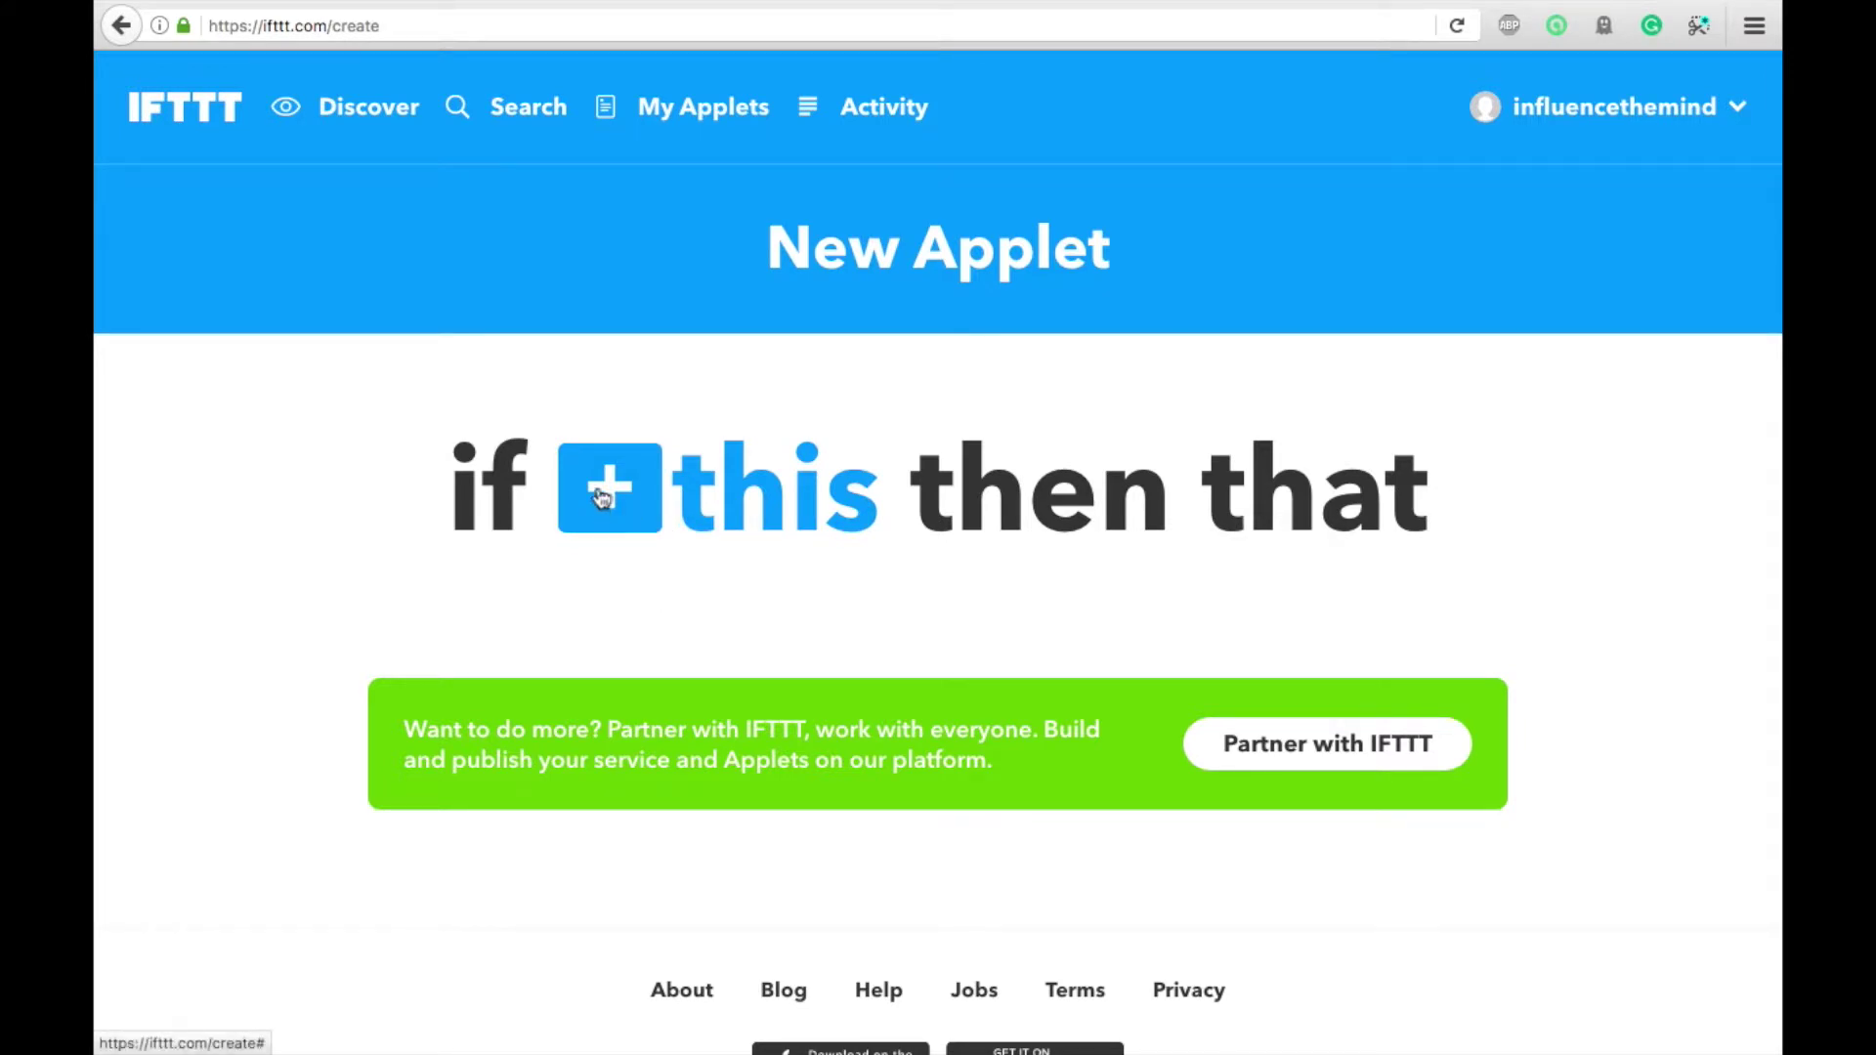
left_click(700, 508)
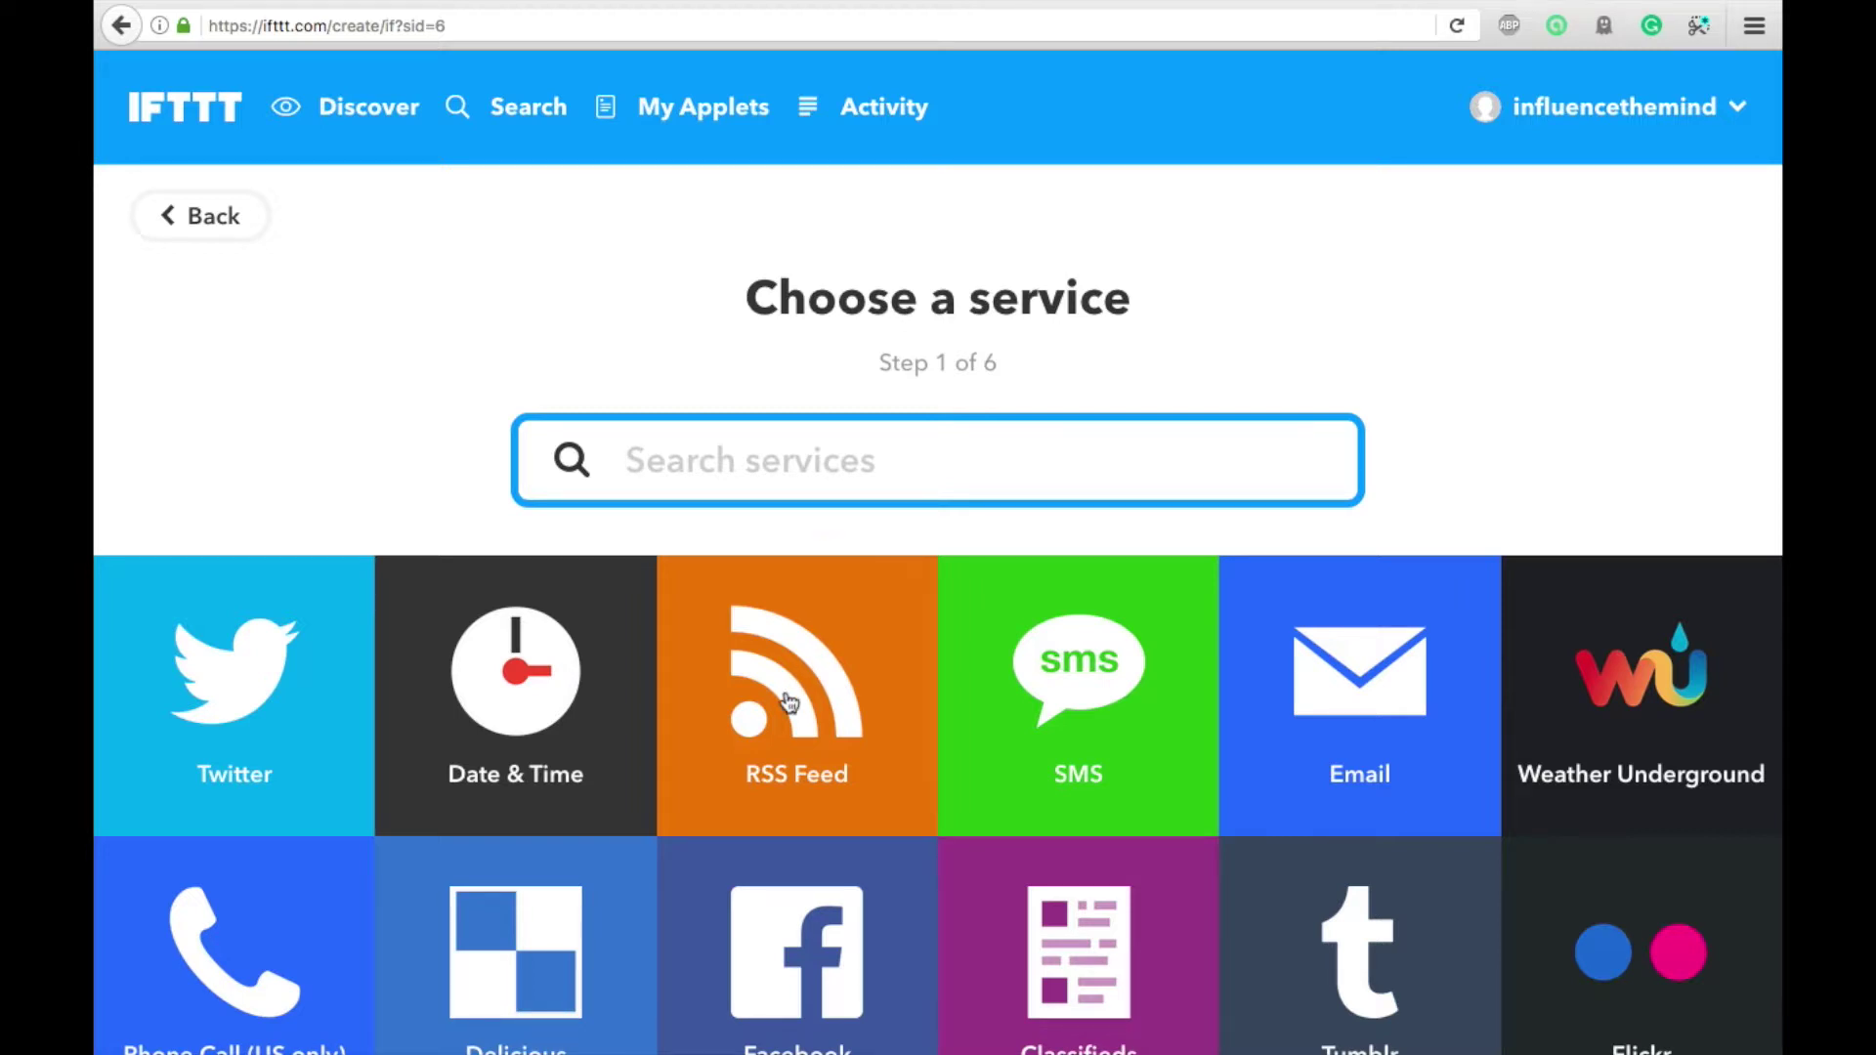
Use RSS Feed as the trigger service with its New feed item trigger
left_click(806, 773)
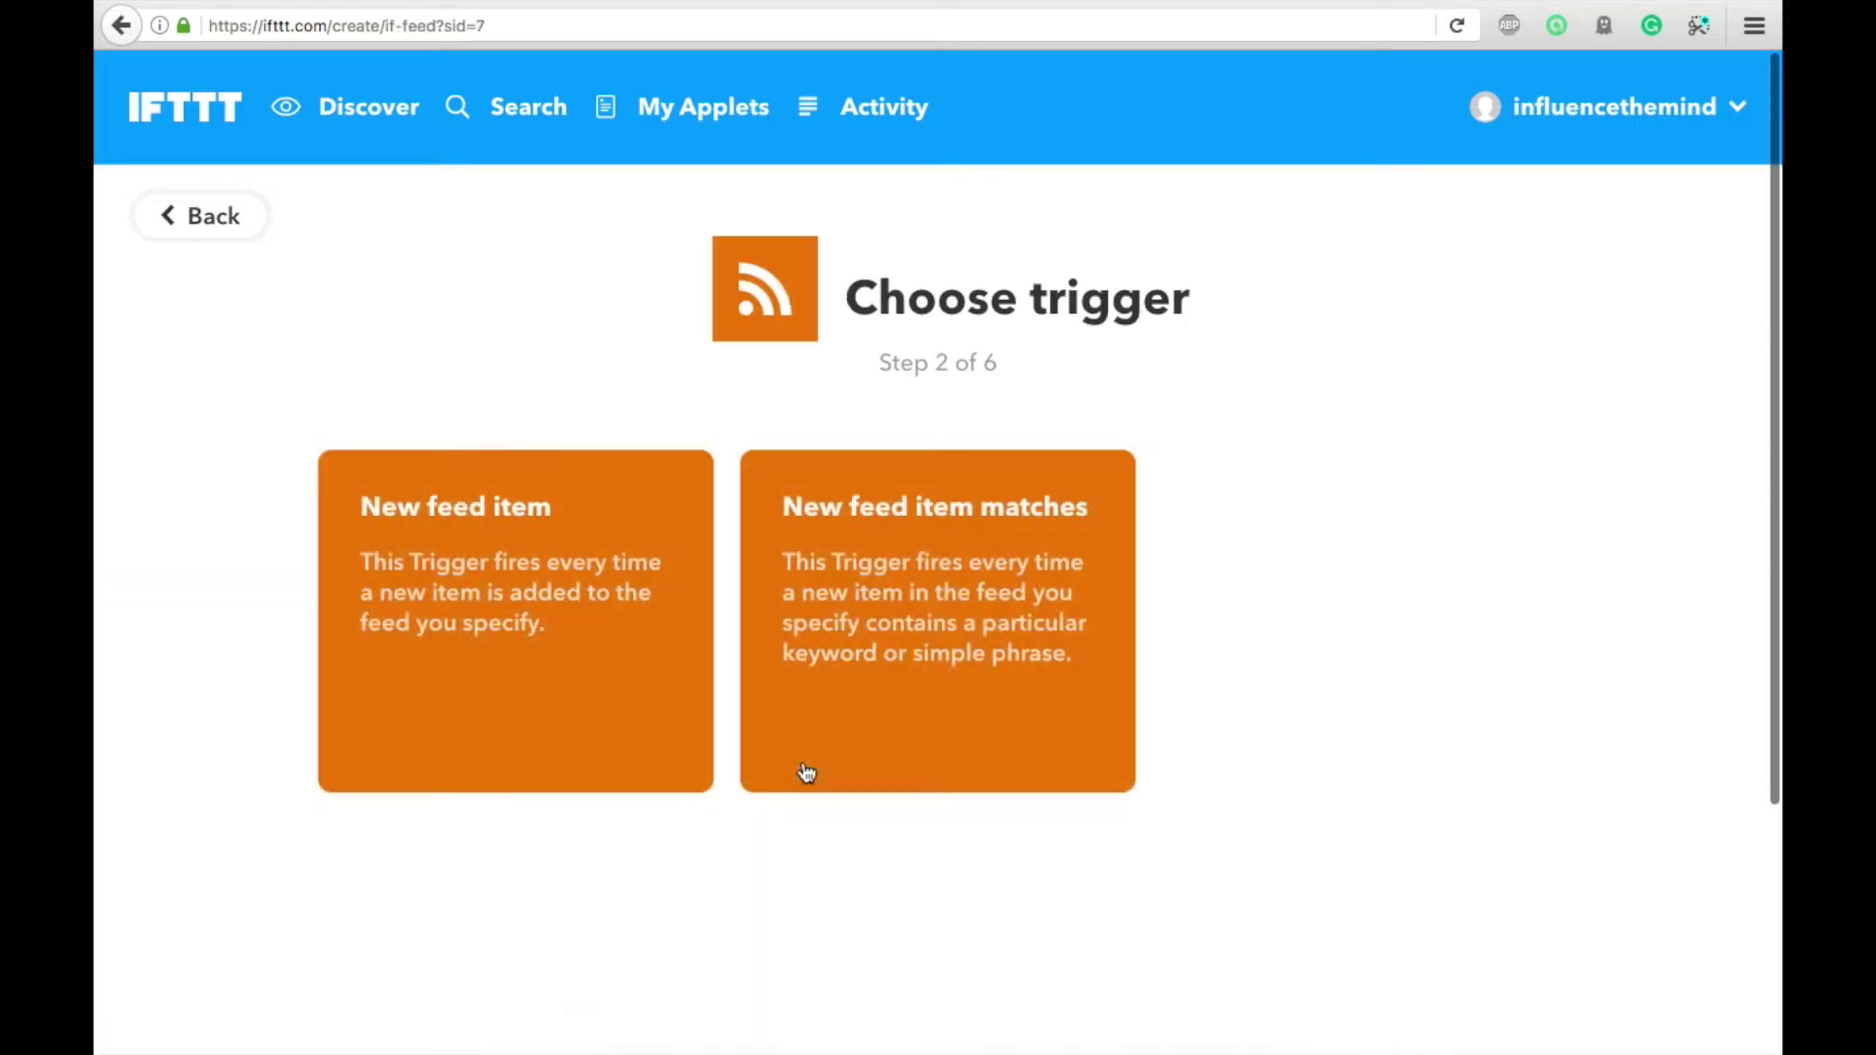
left_click(449, 565)
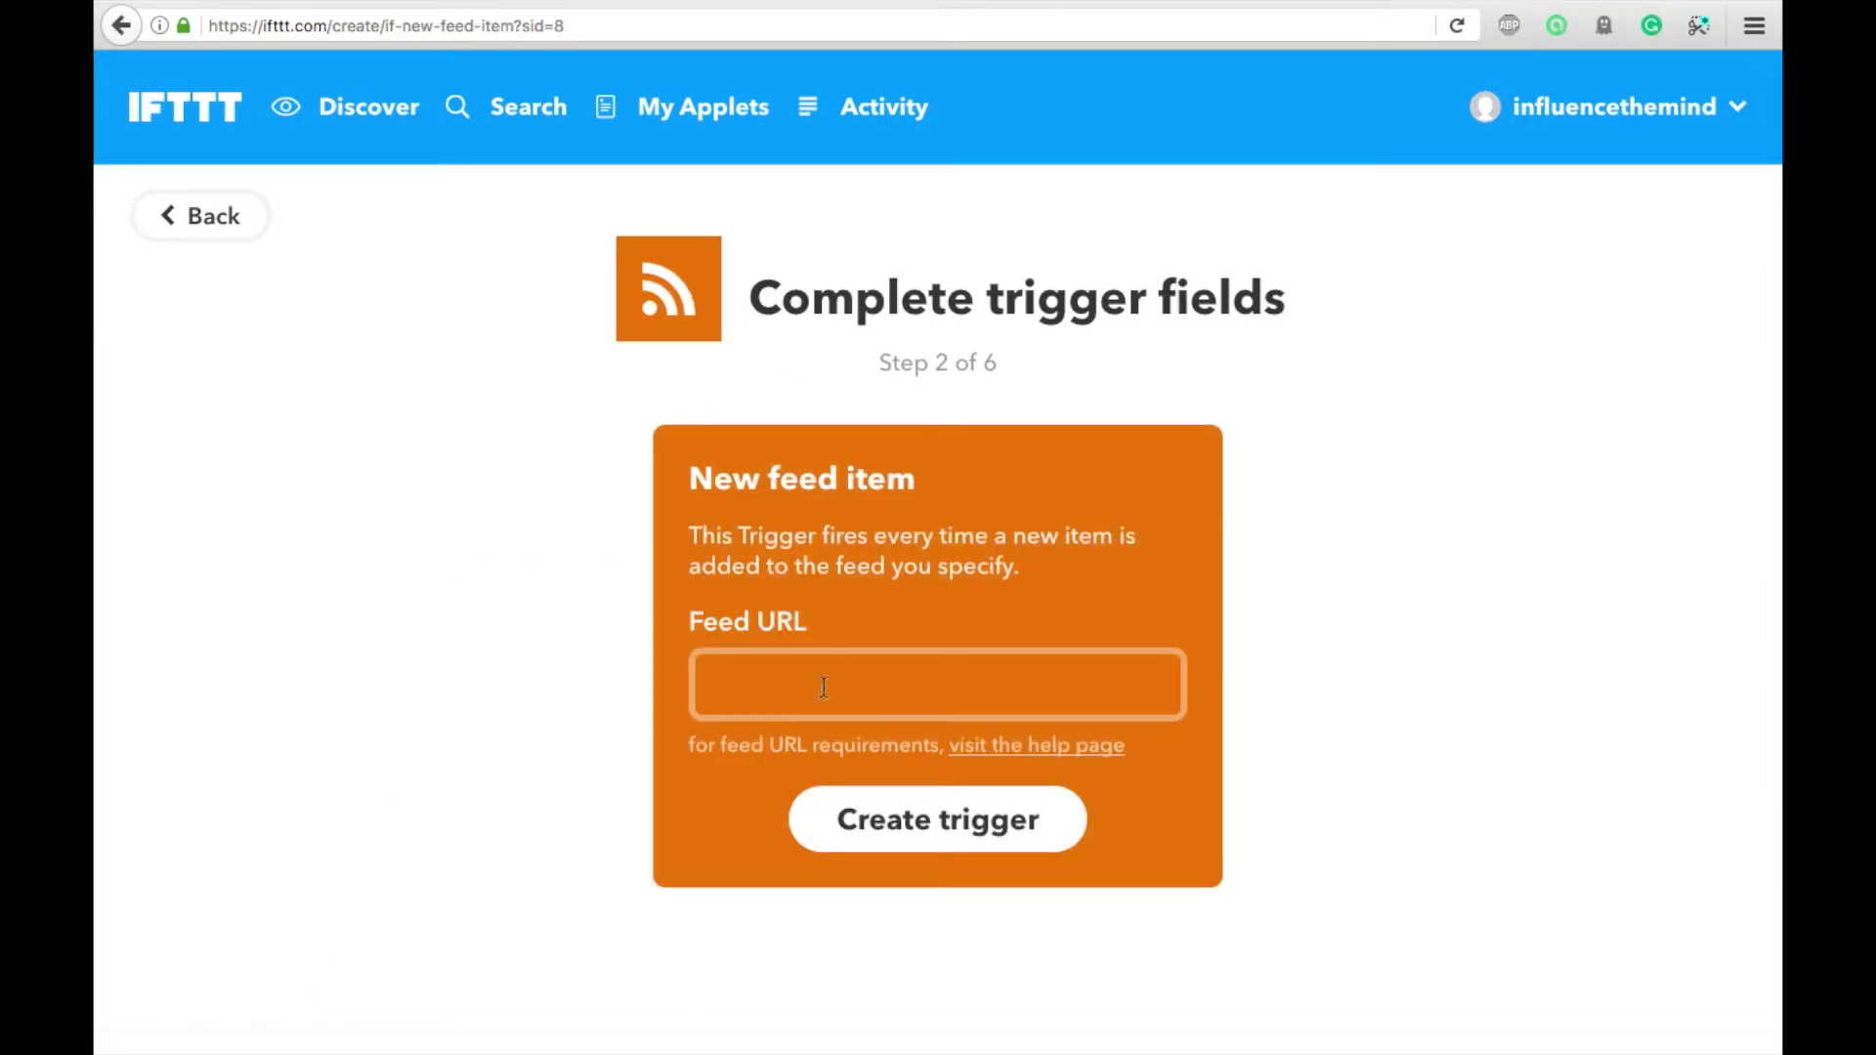
Paste the Streemian RSS address for the Steemit account into the Feed URL field
left_click(1065, 681)
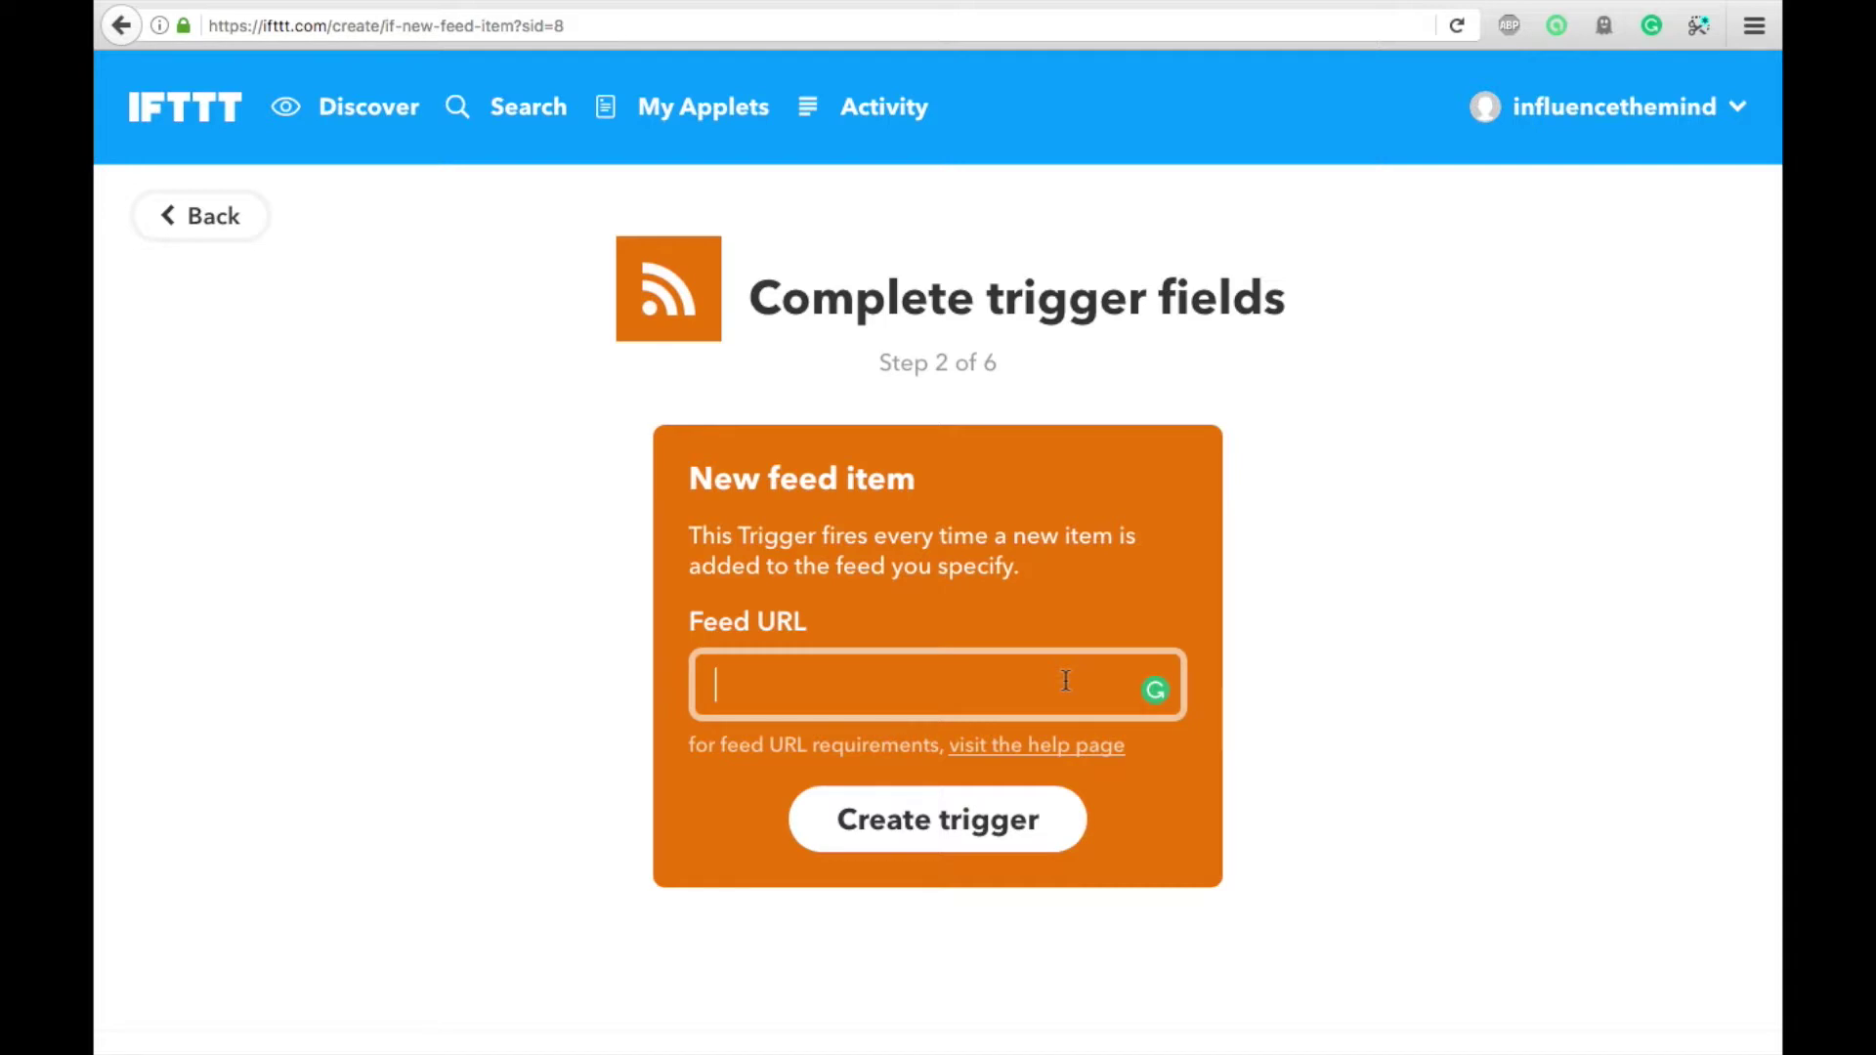
type("https://streemian.com/rss/@spencercoffman")
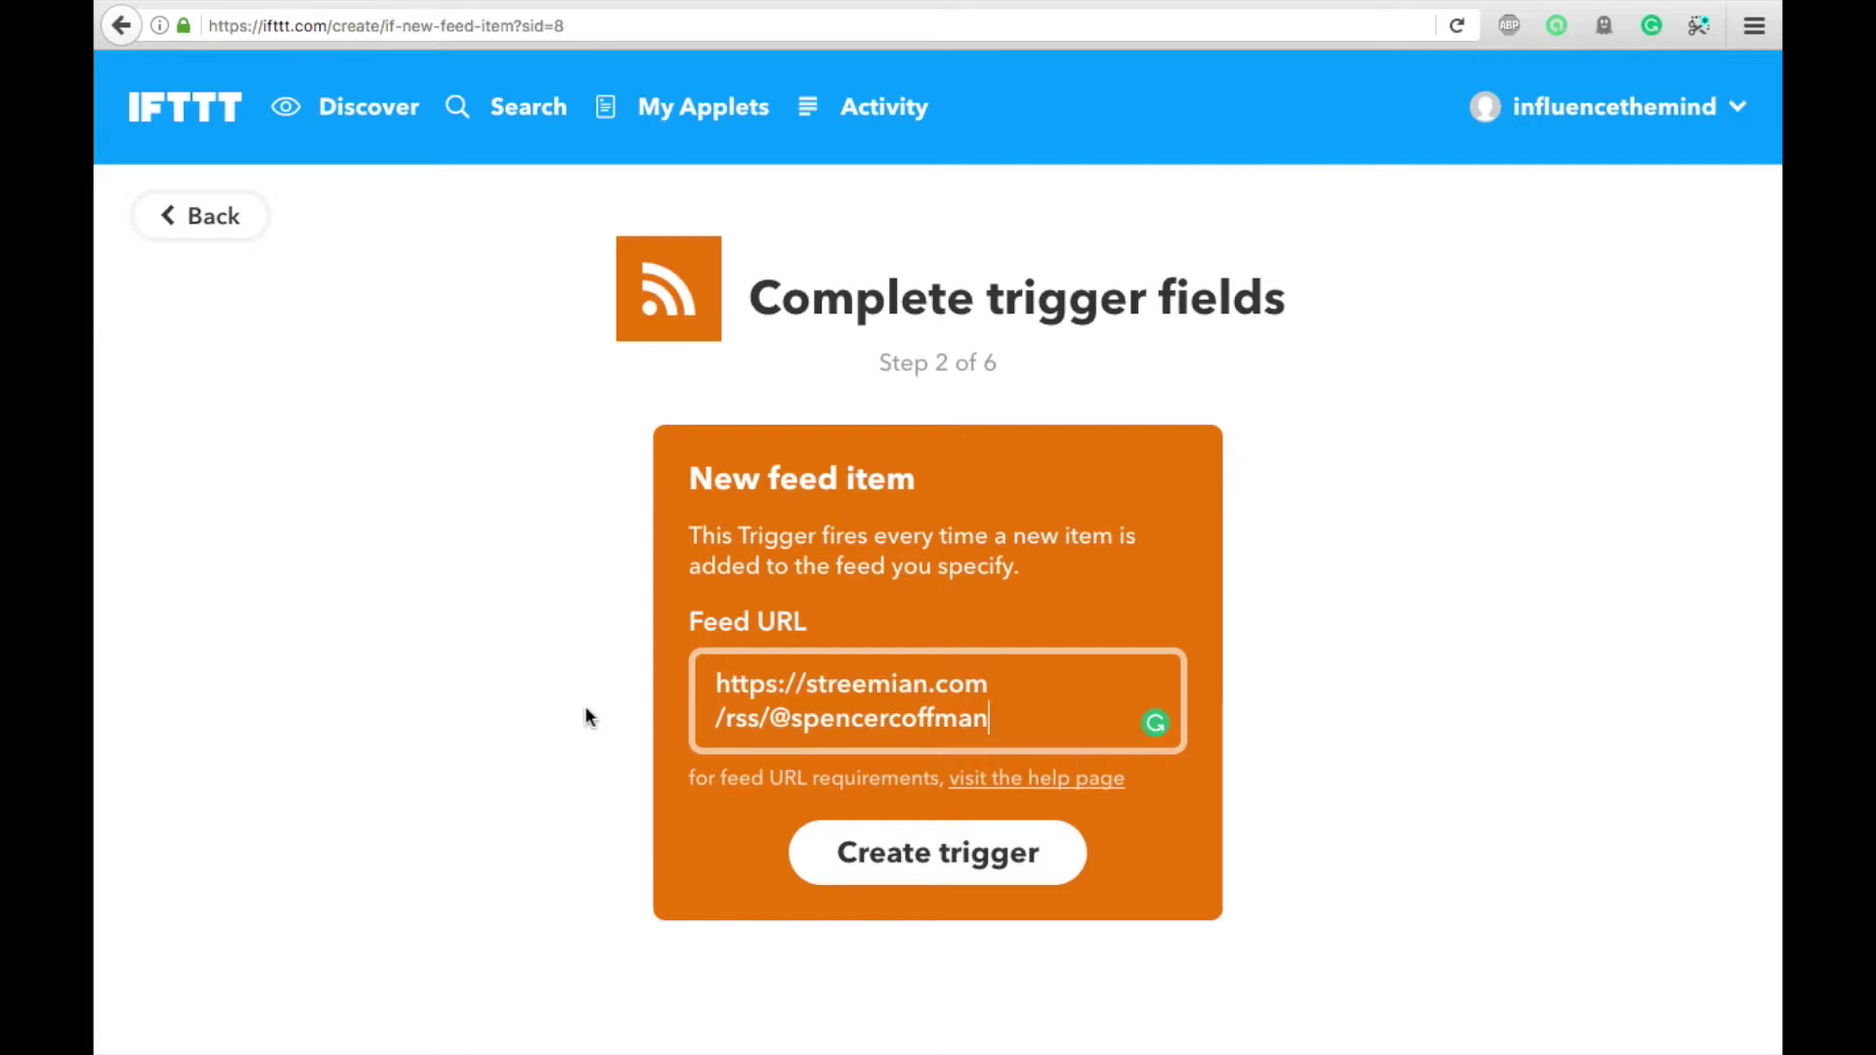
left_click_drag(988, 723, 792, 720)
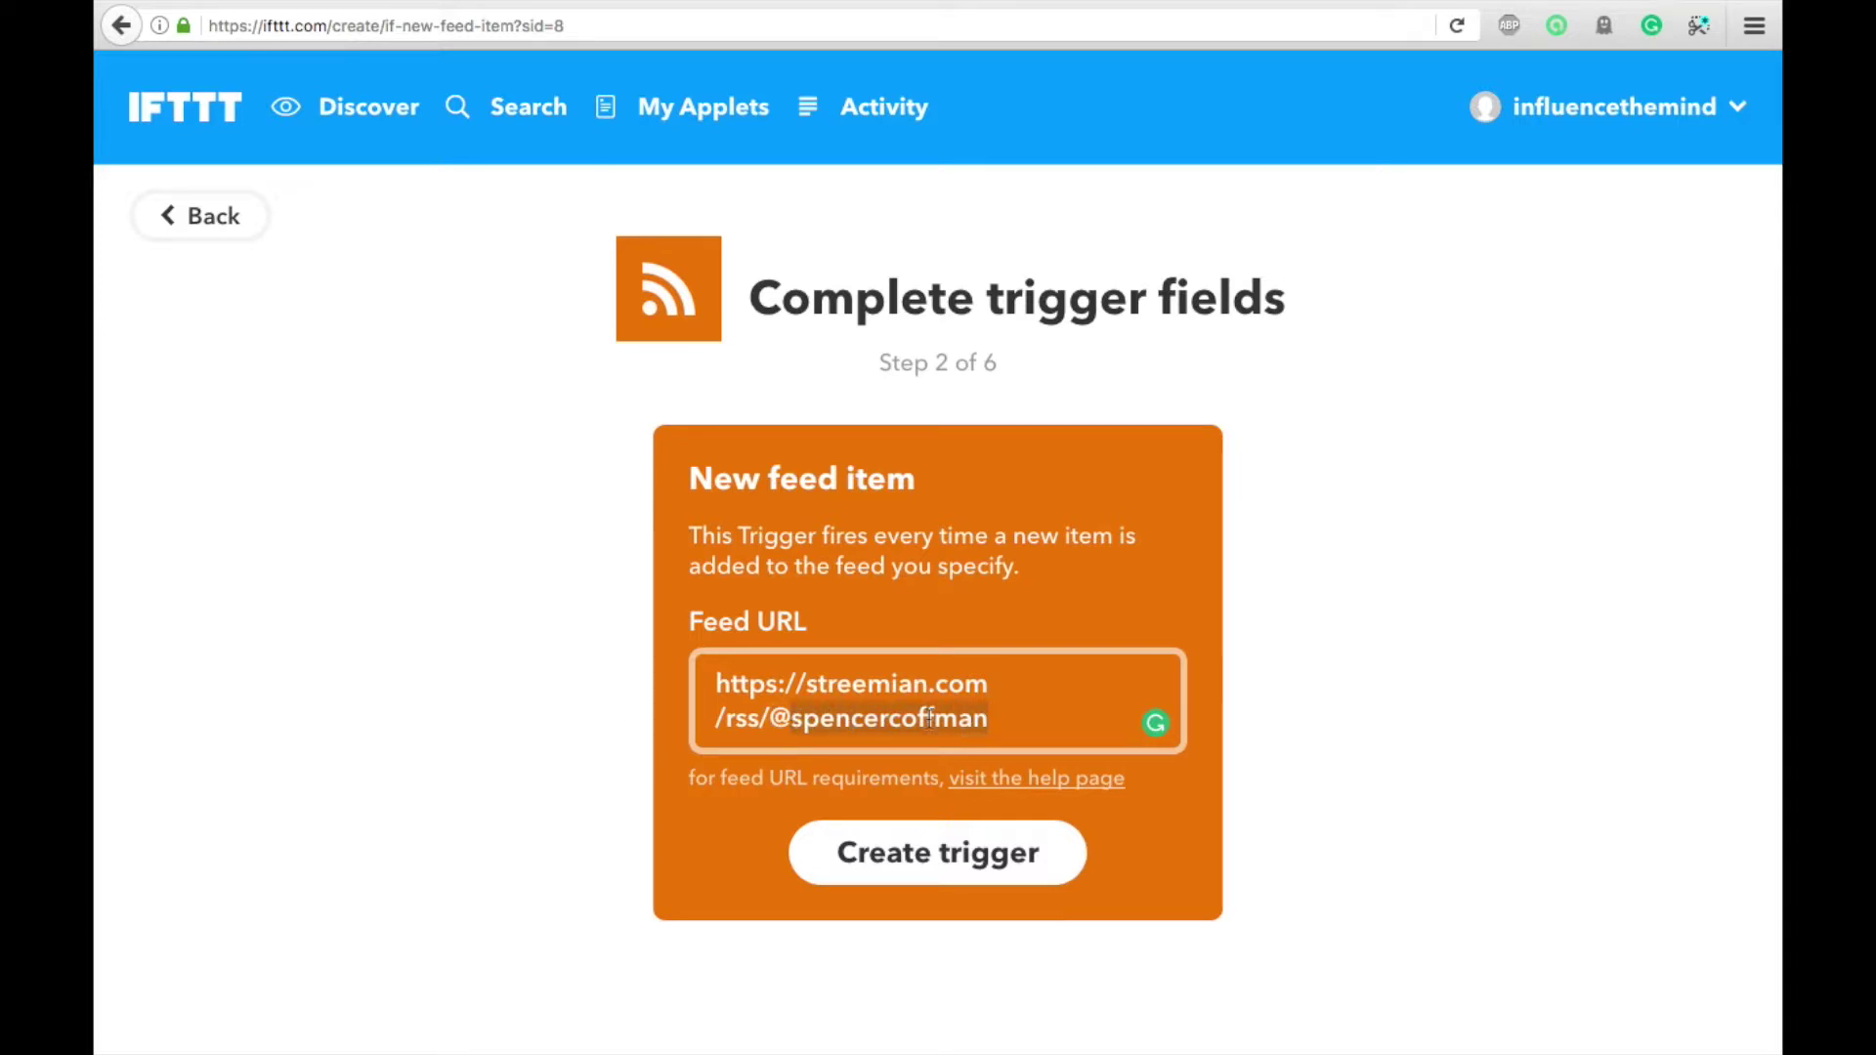
left_click(982, 721)
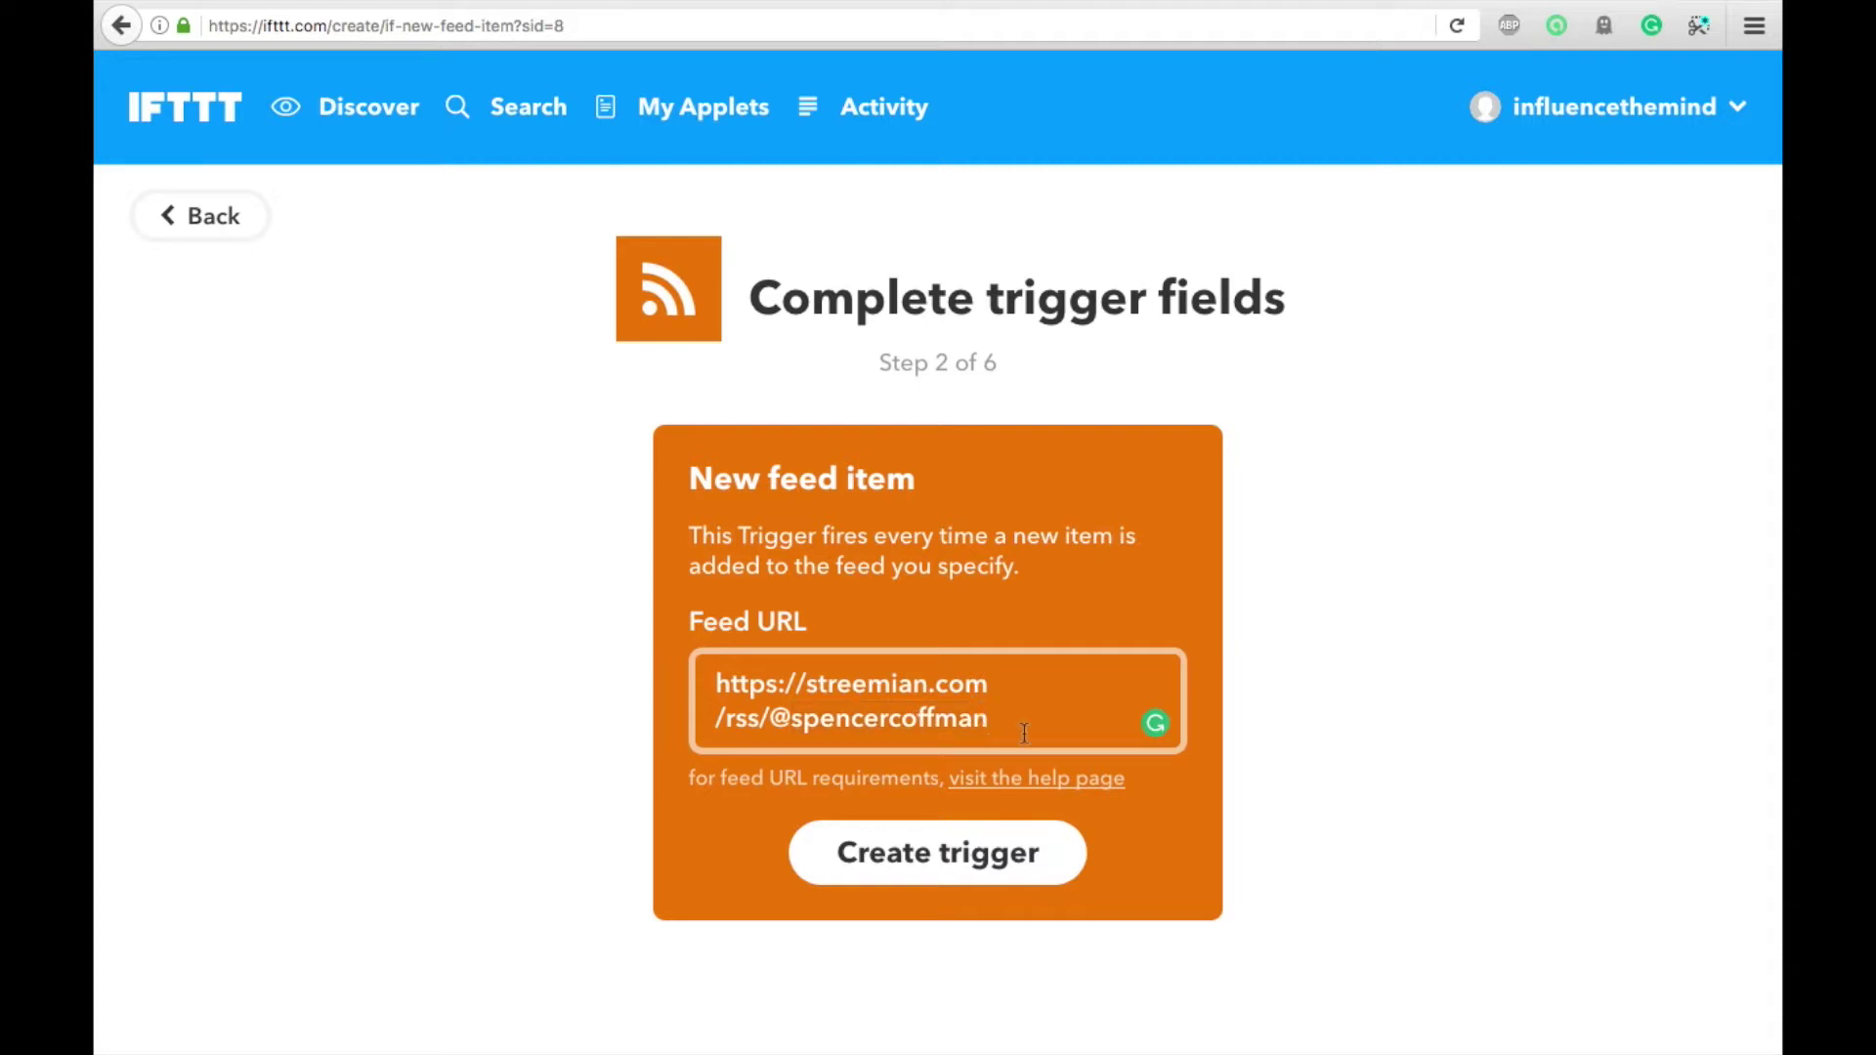
scroll(1024, 733, "down", 2)
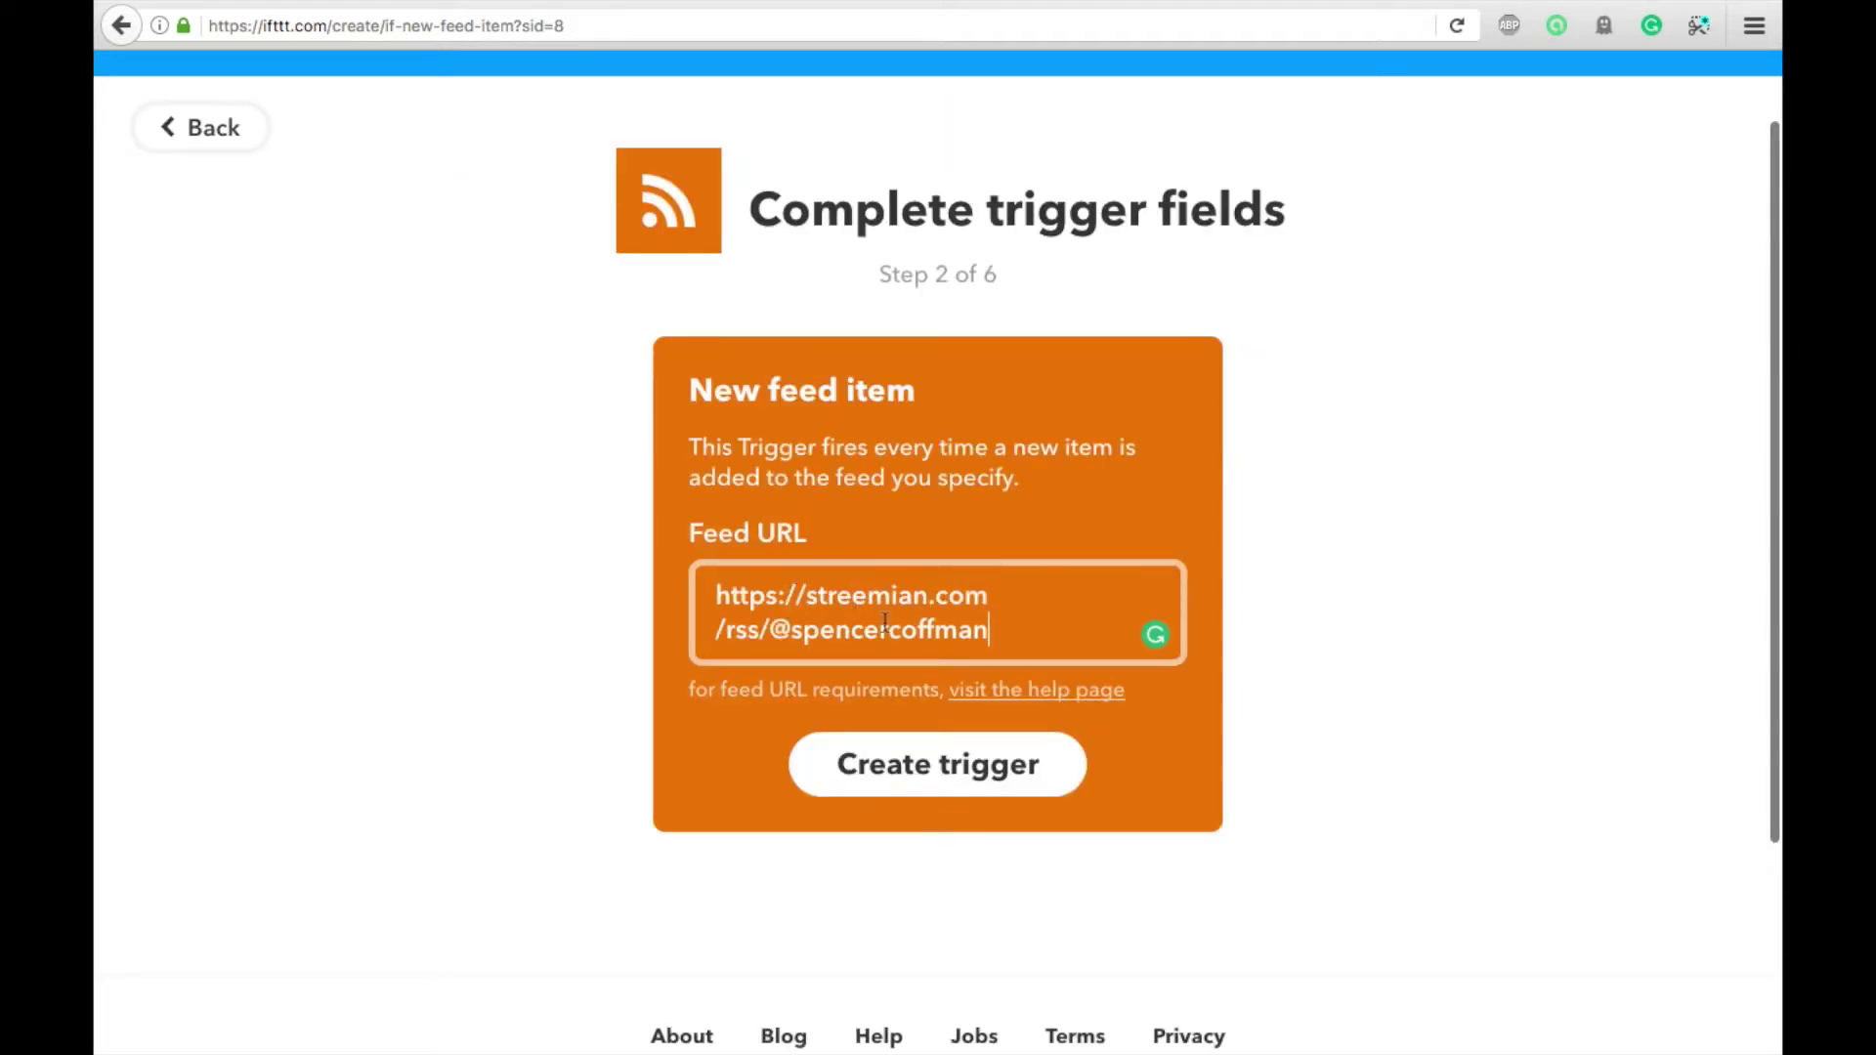
Create the RSS feed trigger and choose Twitter as the 'that' action service
left_click(928, 772)
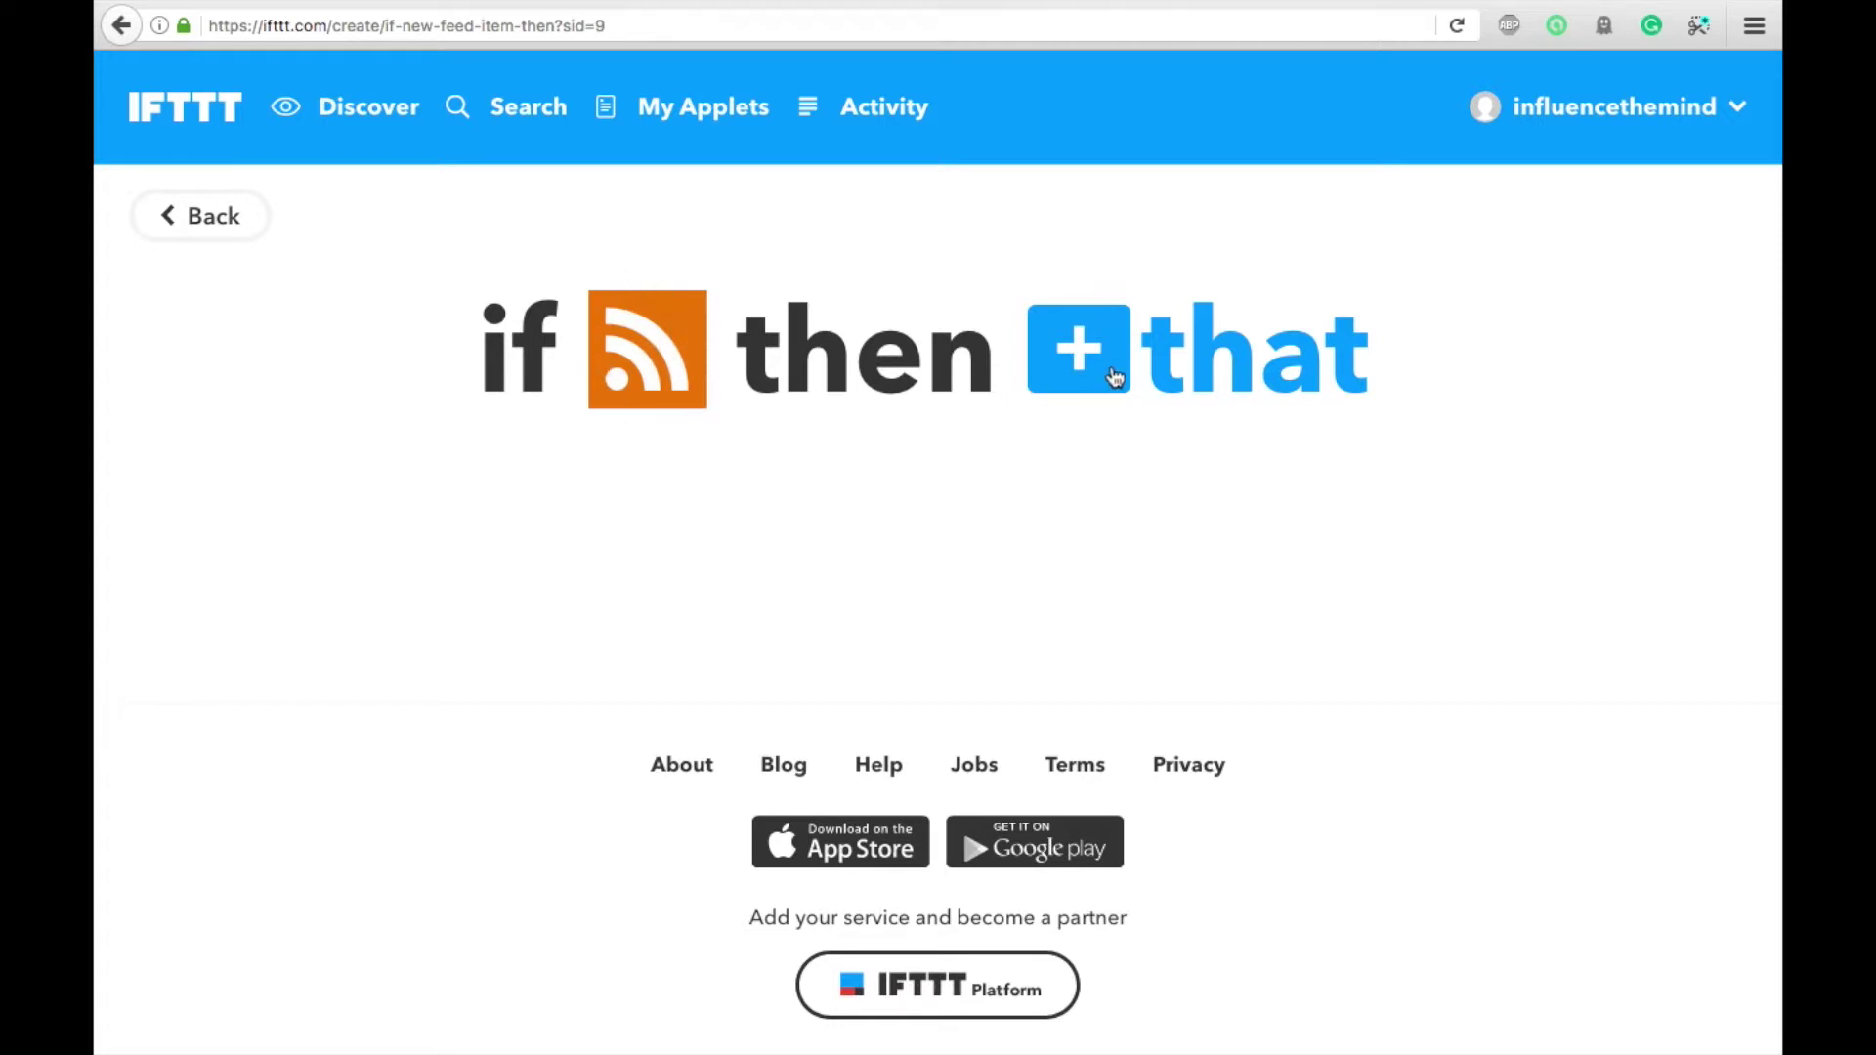
left_click(1184, 367)
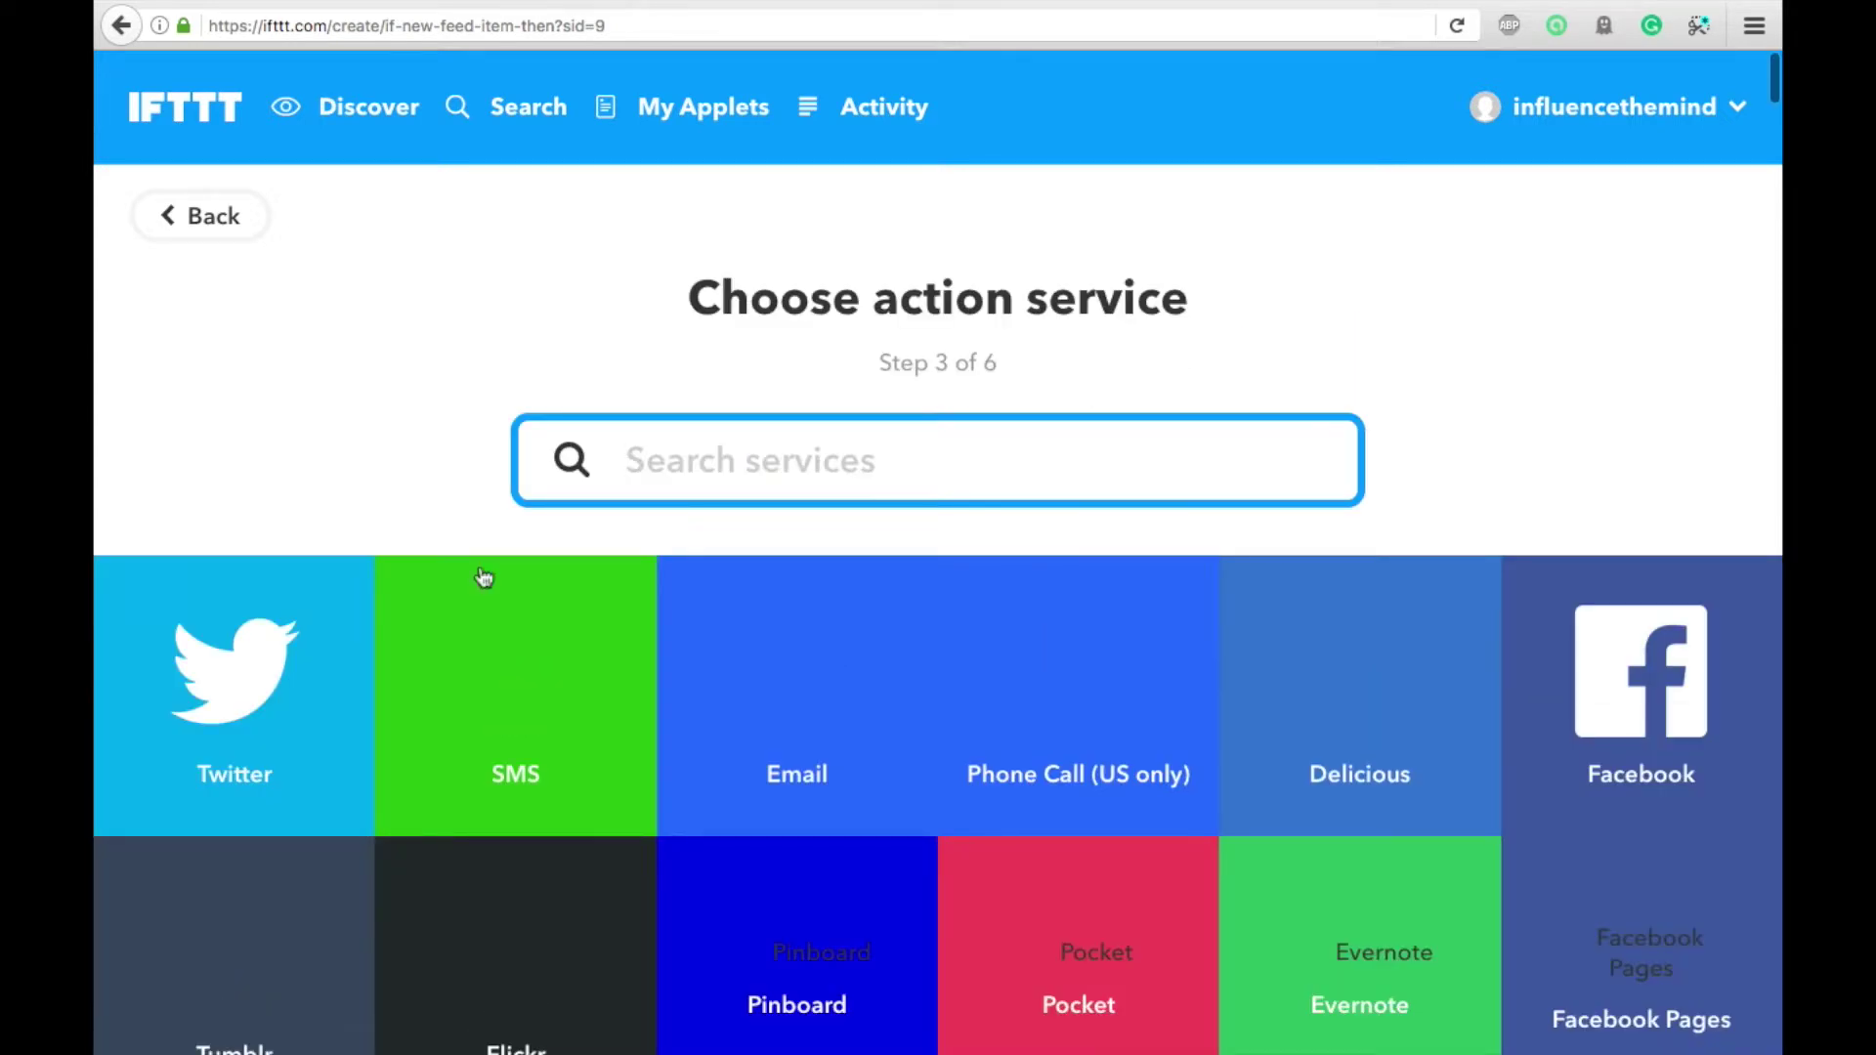
left_click(240, 655)
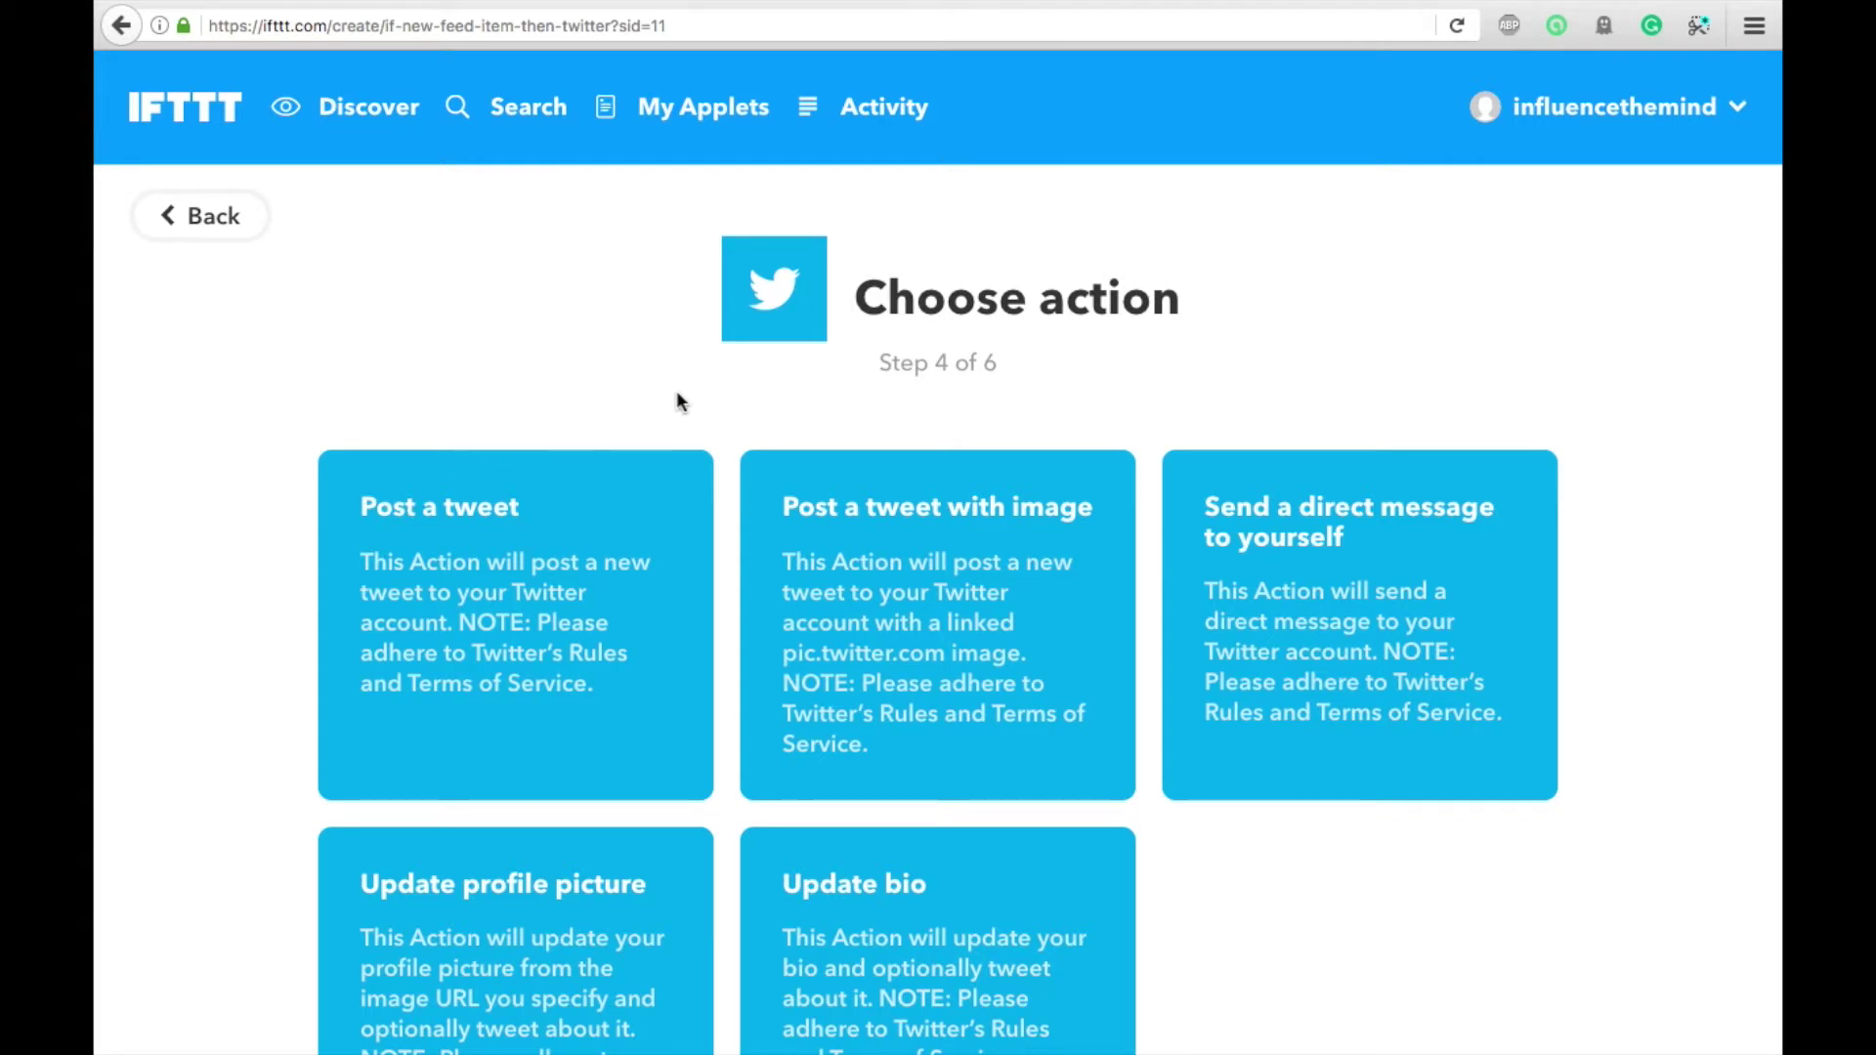
scroll(679, 399, "down", 3)
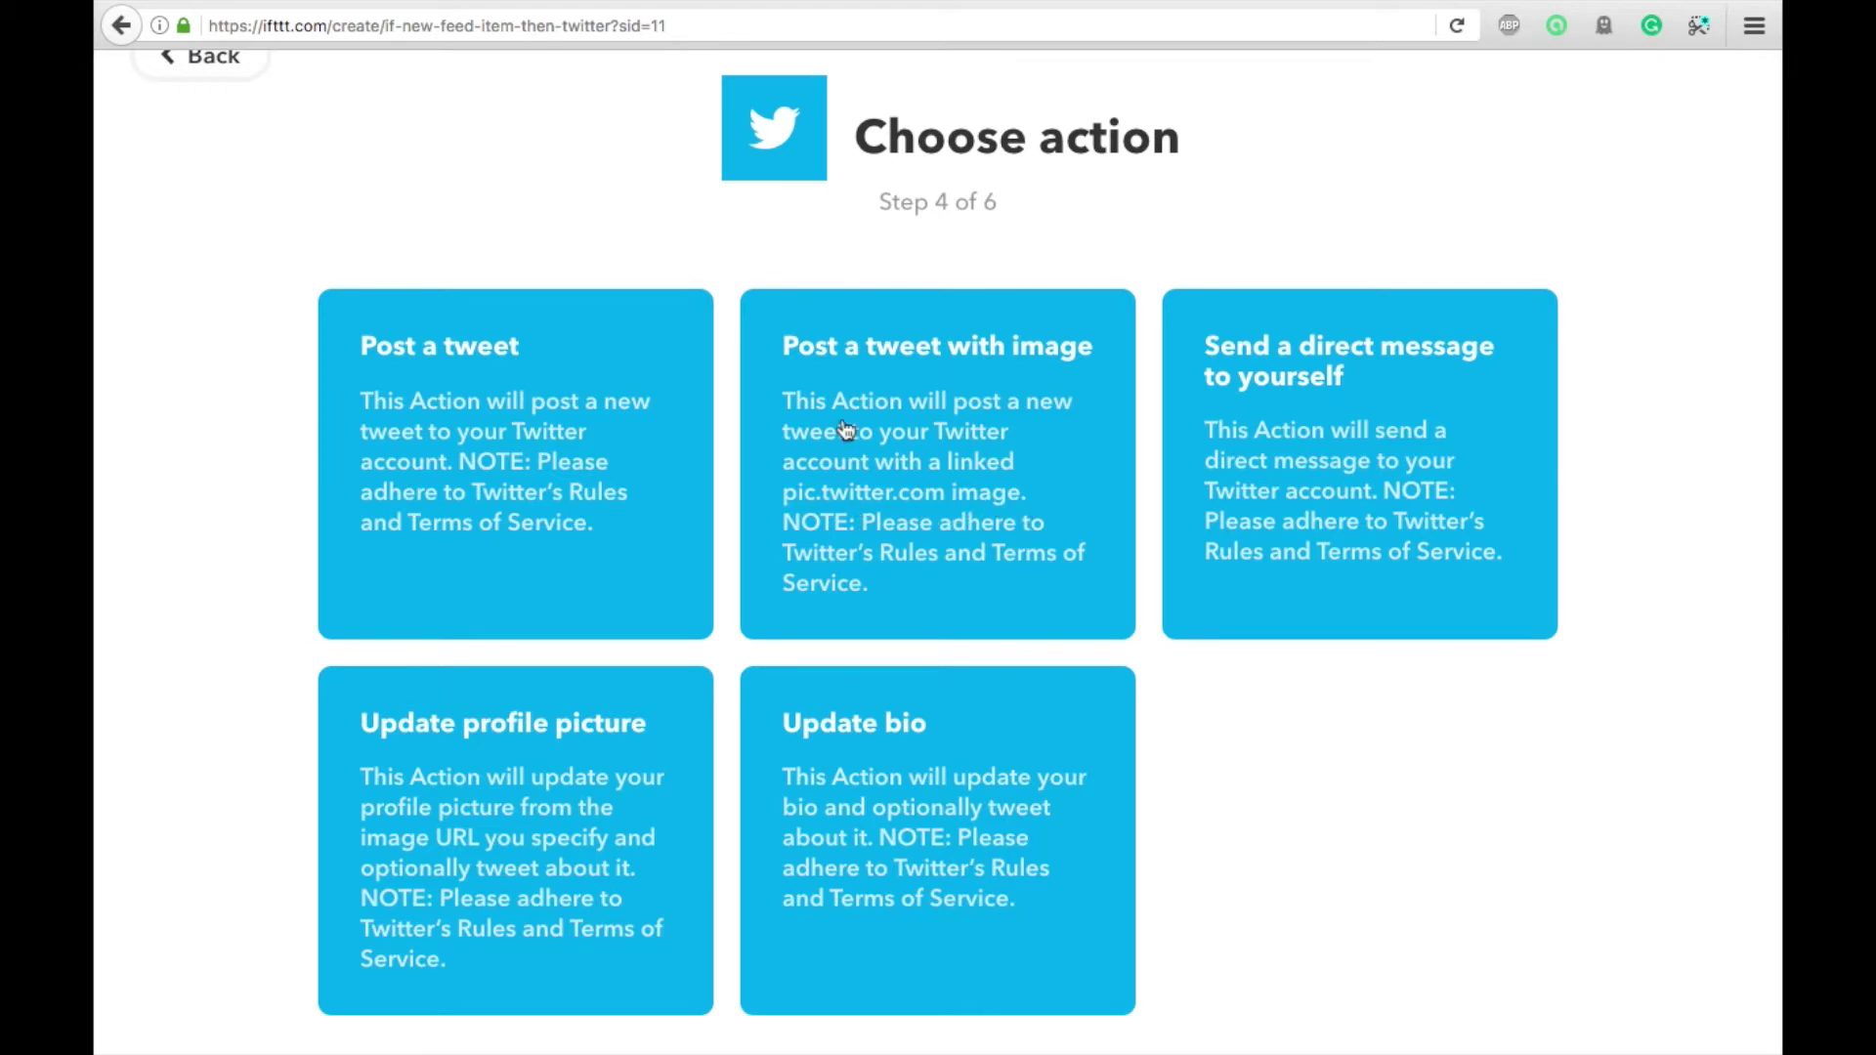
Pick Post a tweet, leaving the tweet text as EntryTitle followed by EntryUrl
left_click(436, 375)
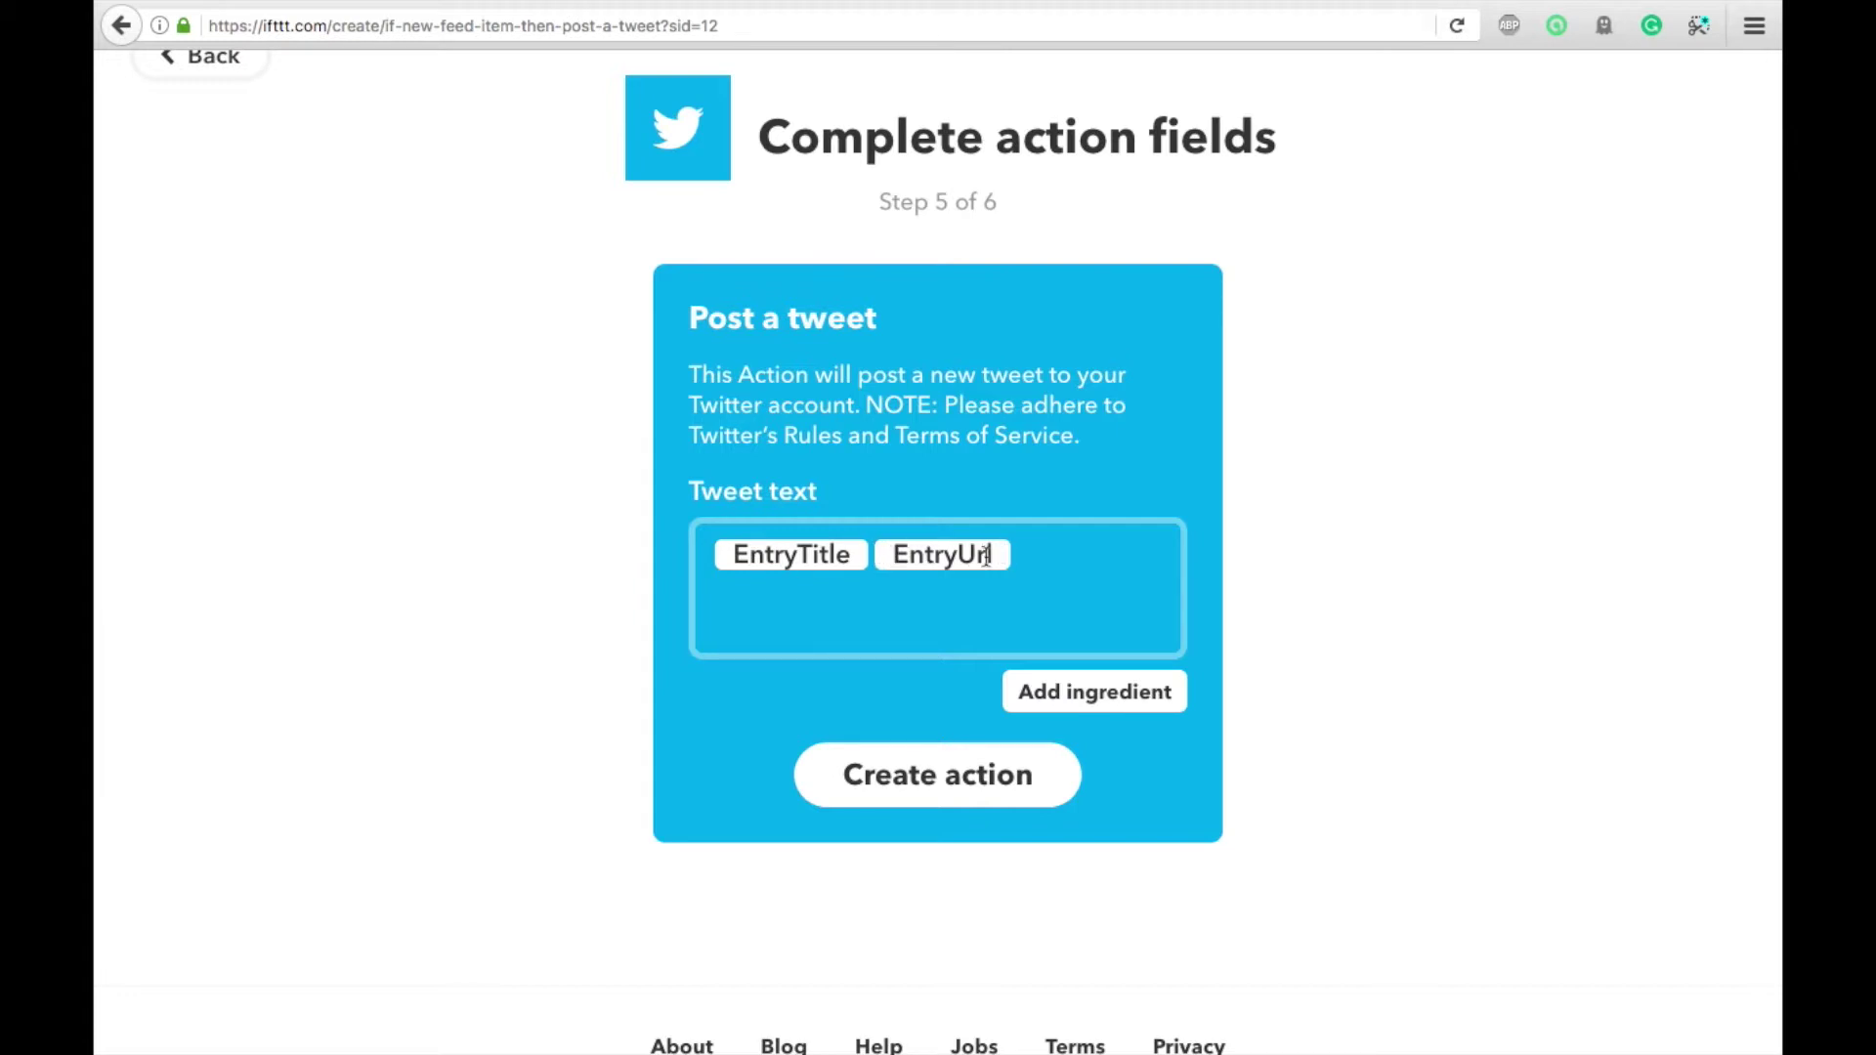
scroll(1234, 496, "down", 2)
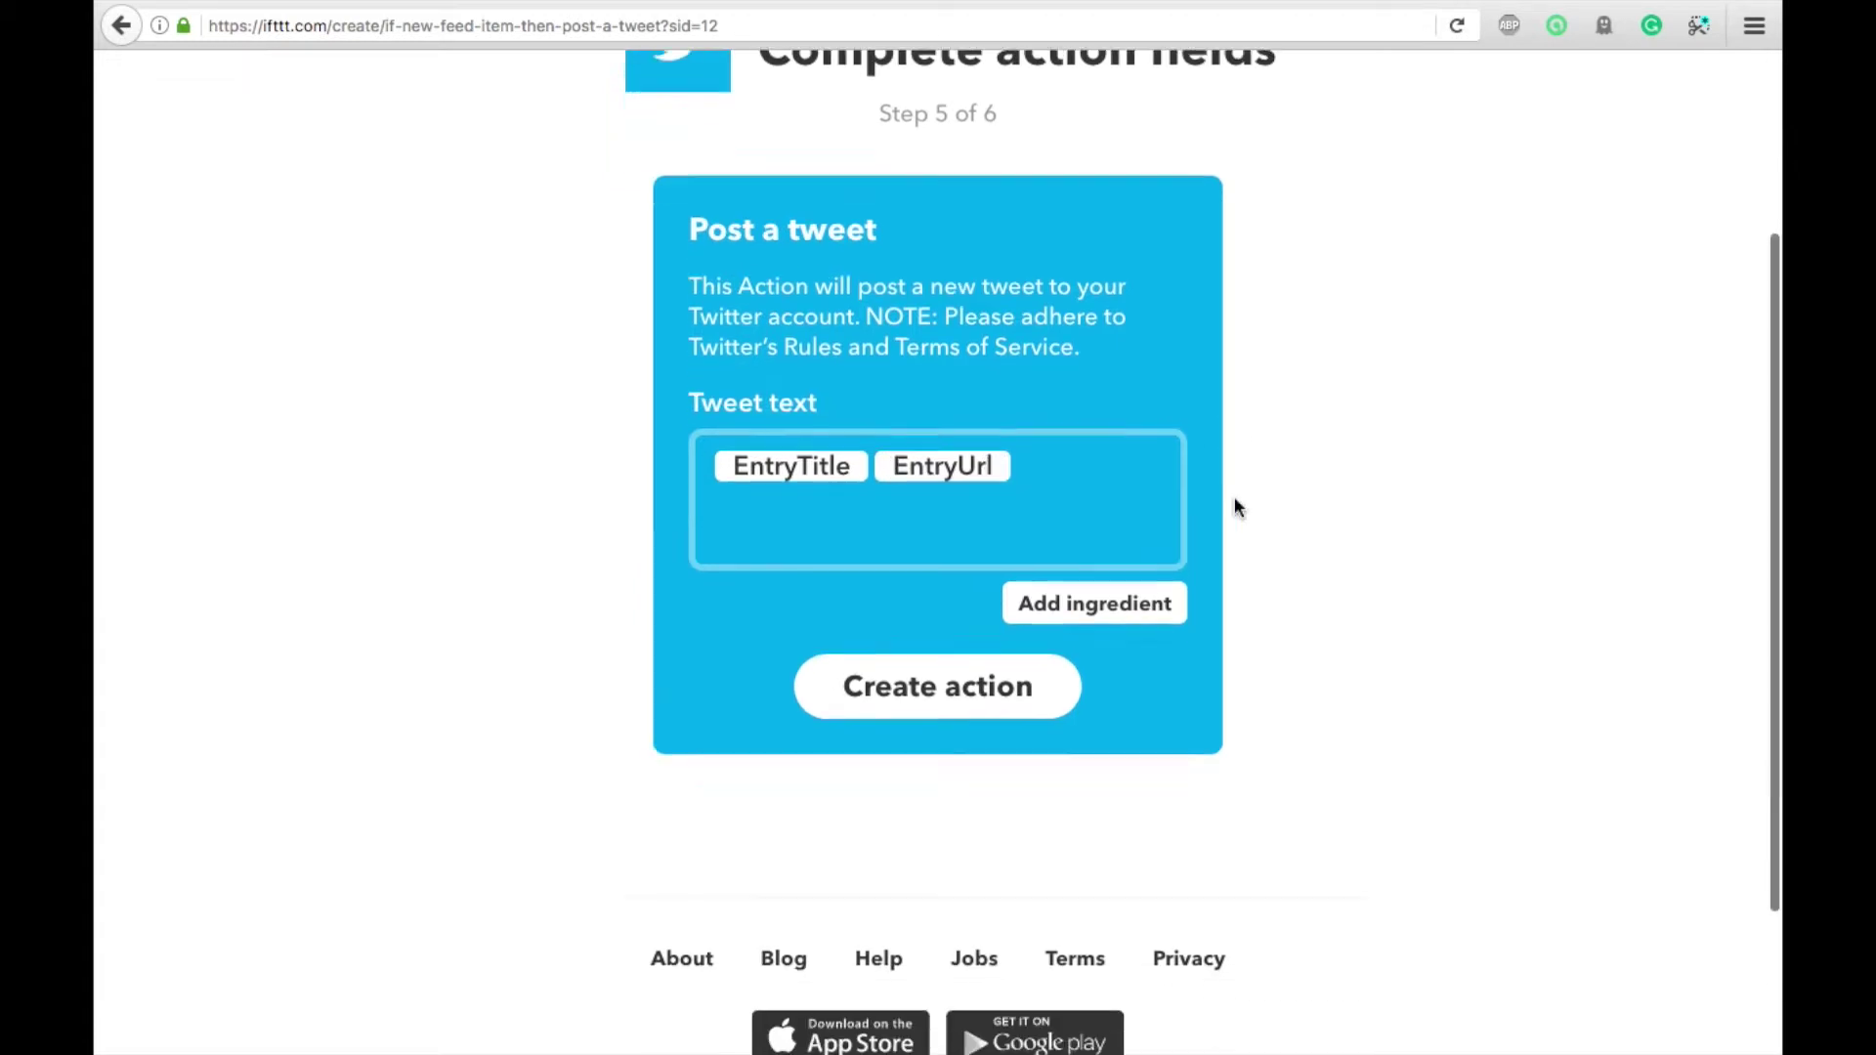
left_click(1098, 608)
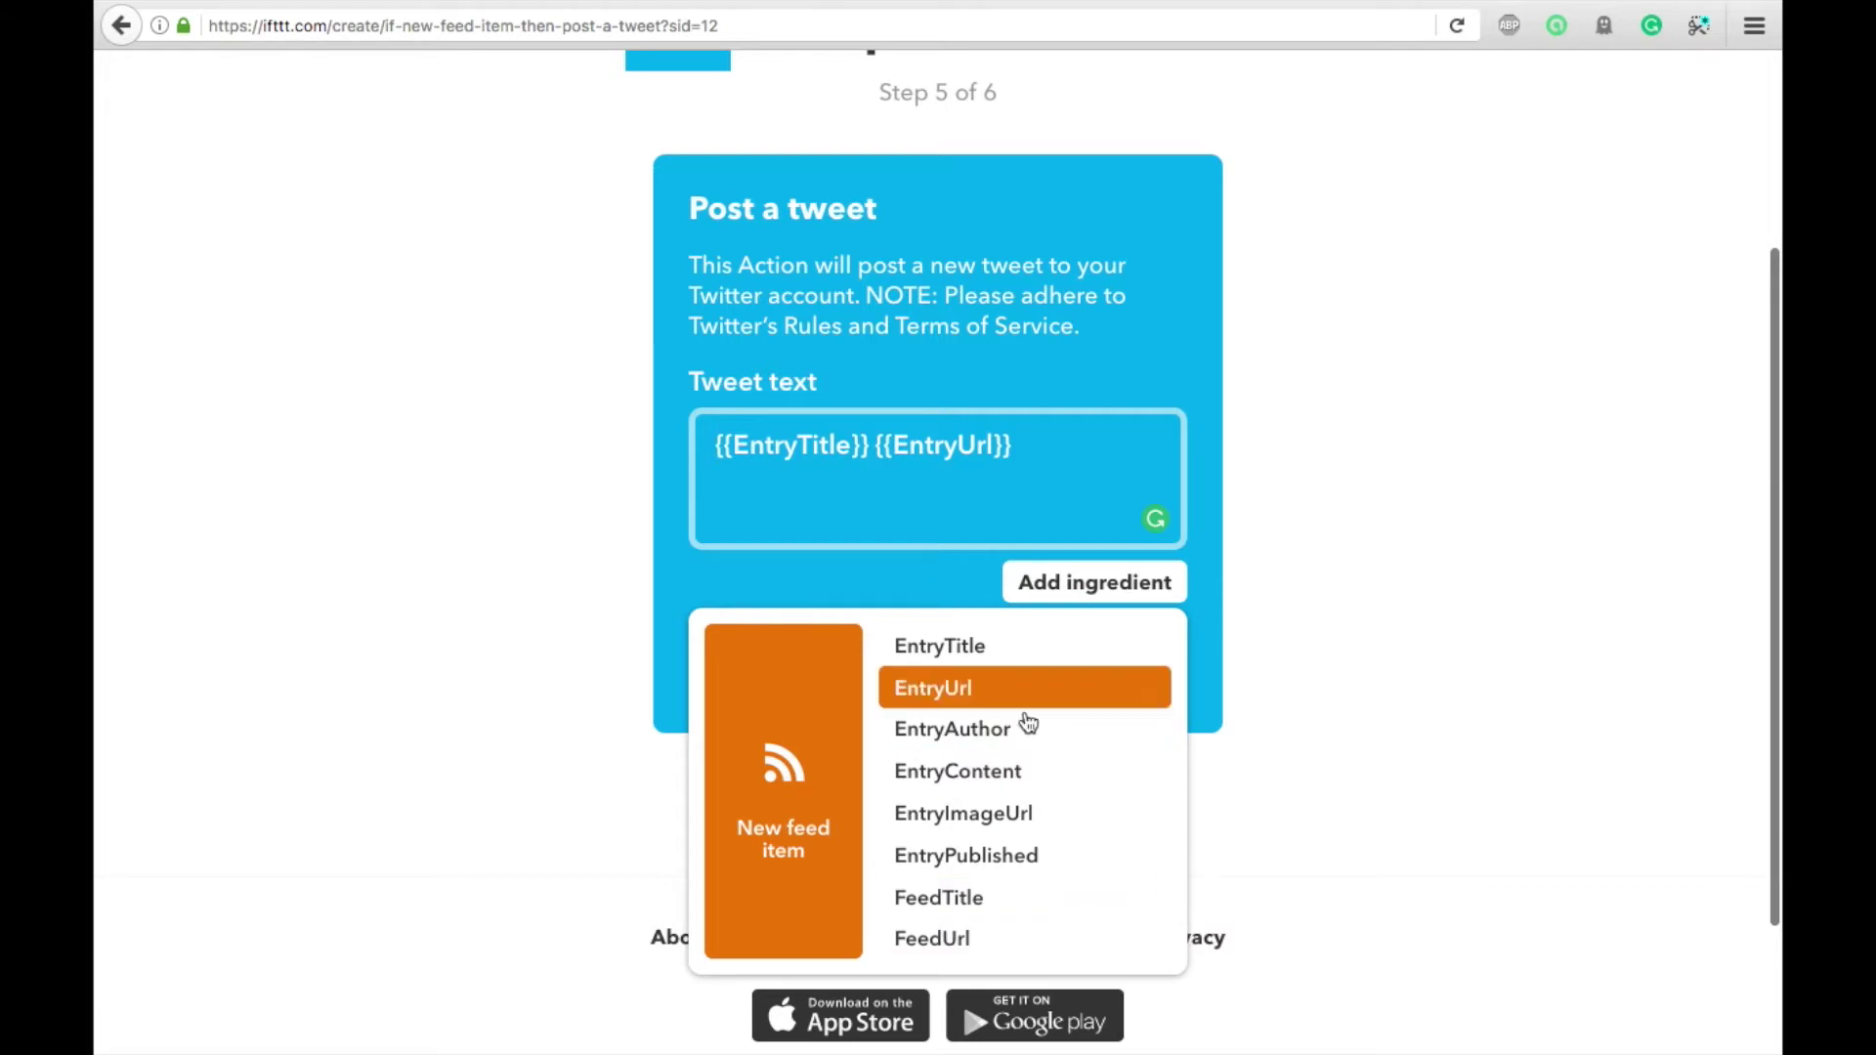
left_click(1068, 449)
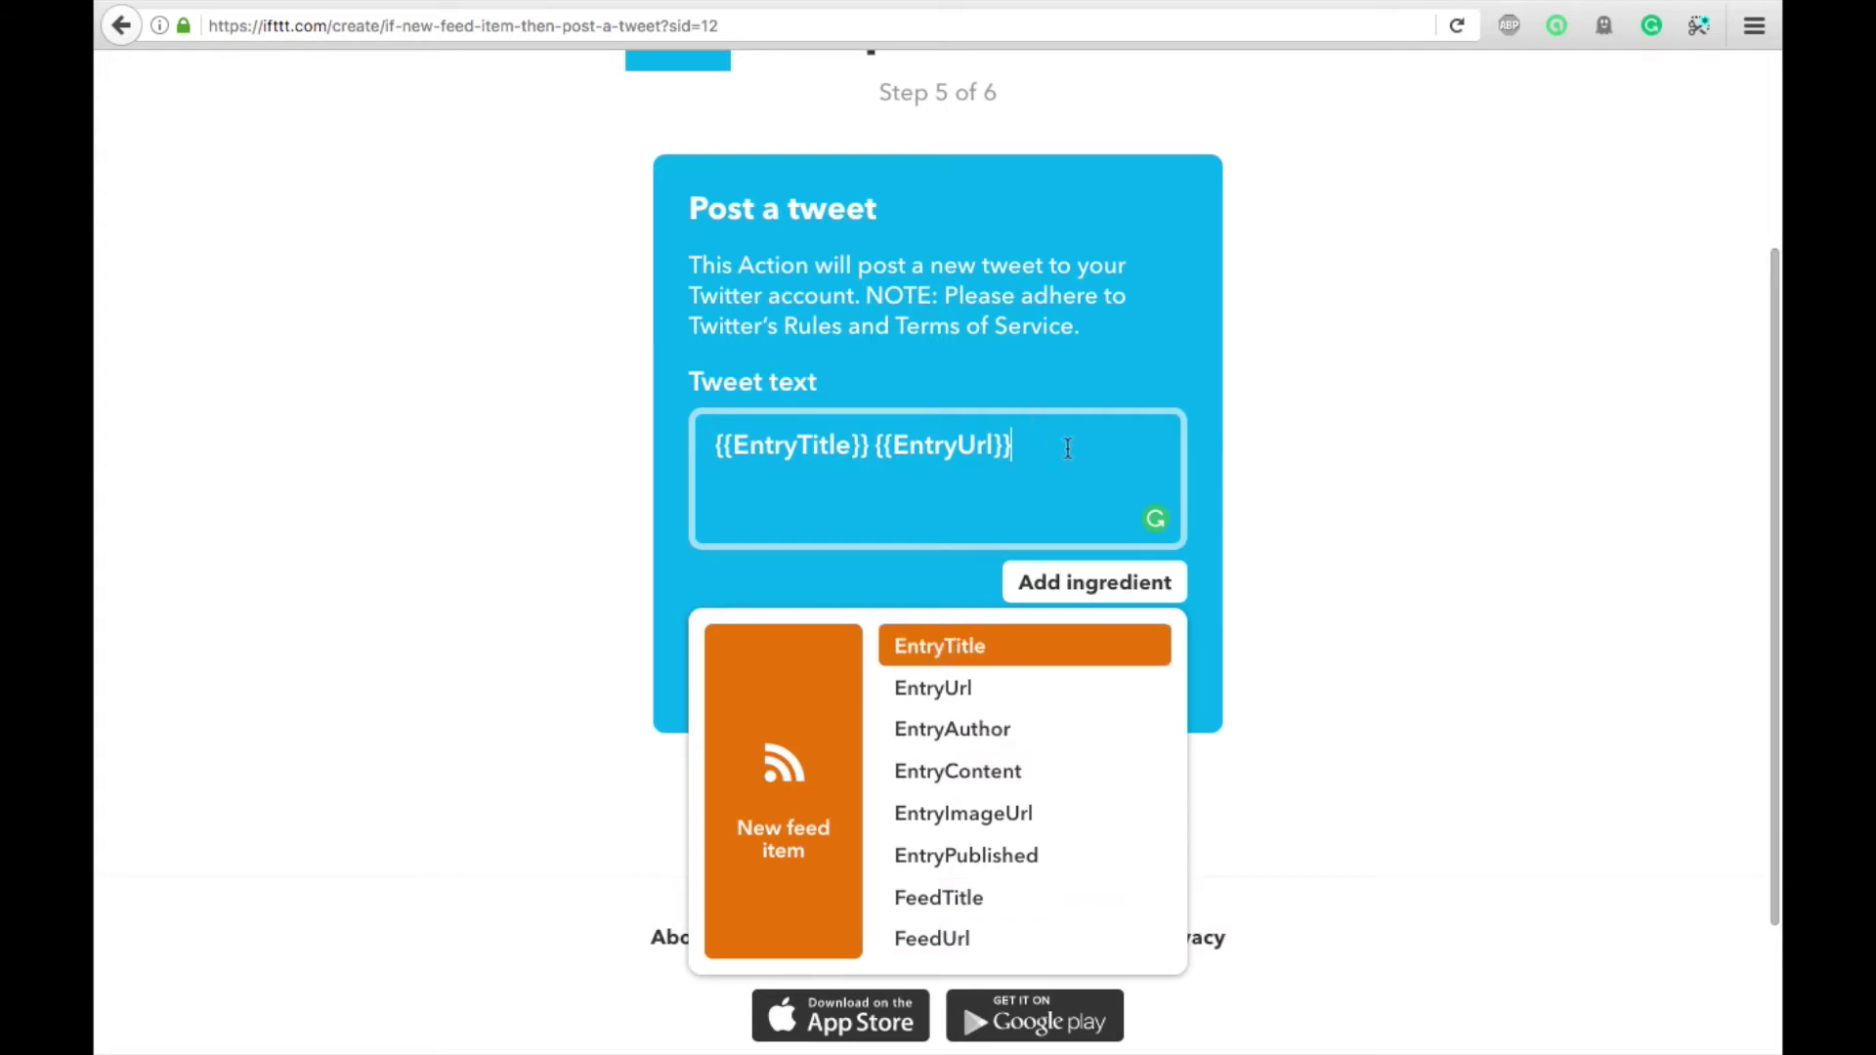
left_click(1358, 579)
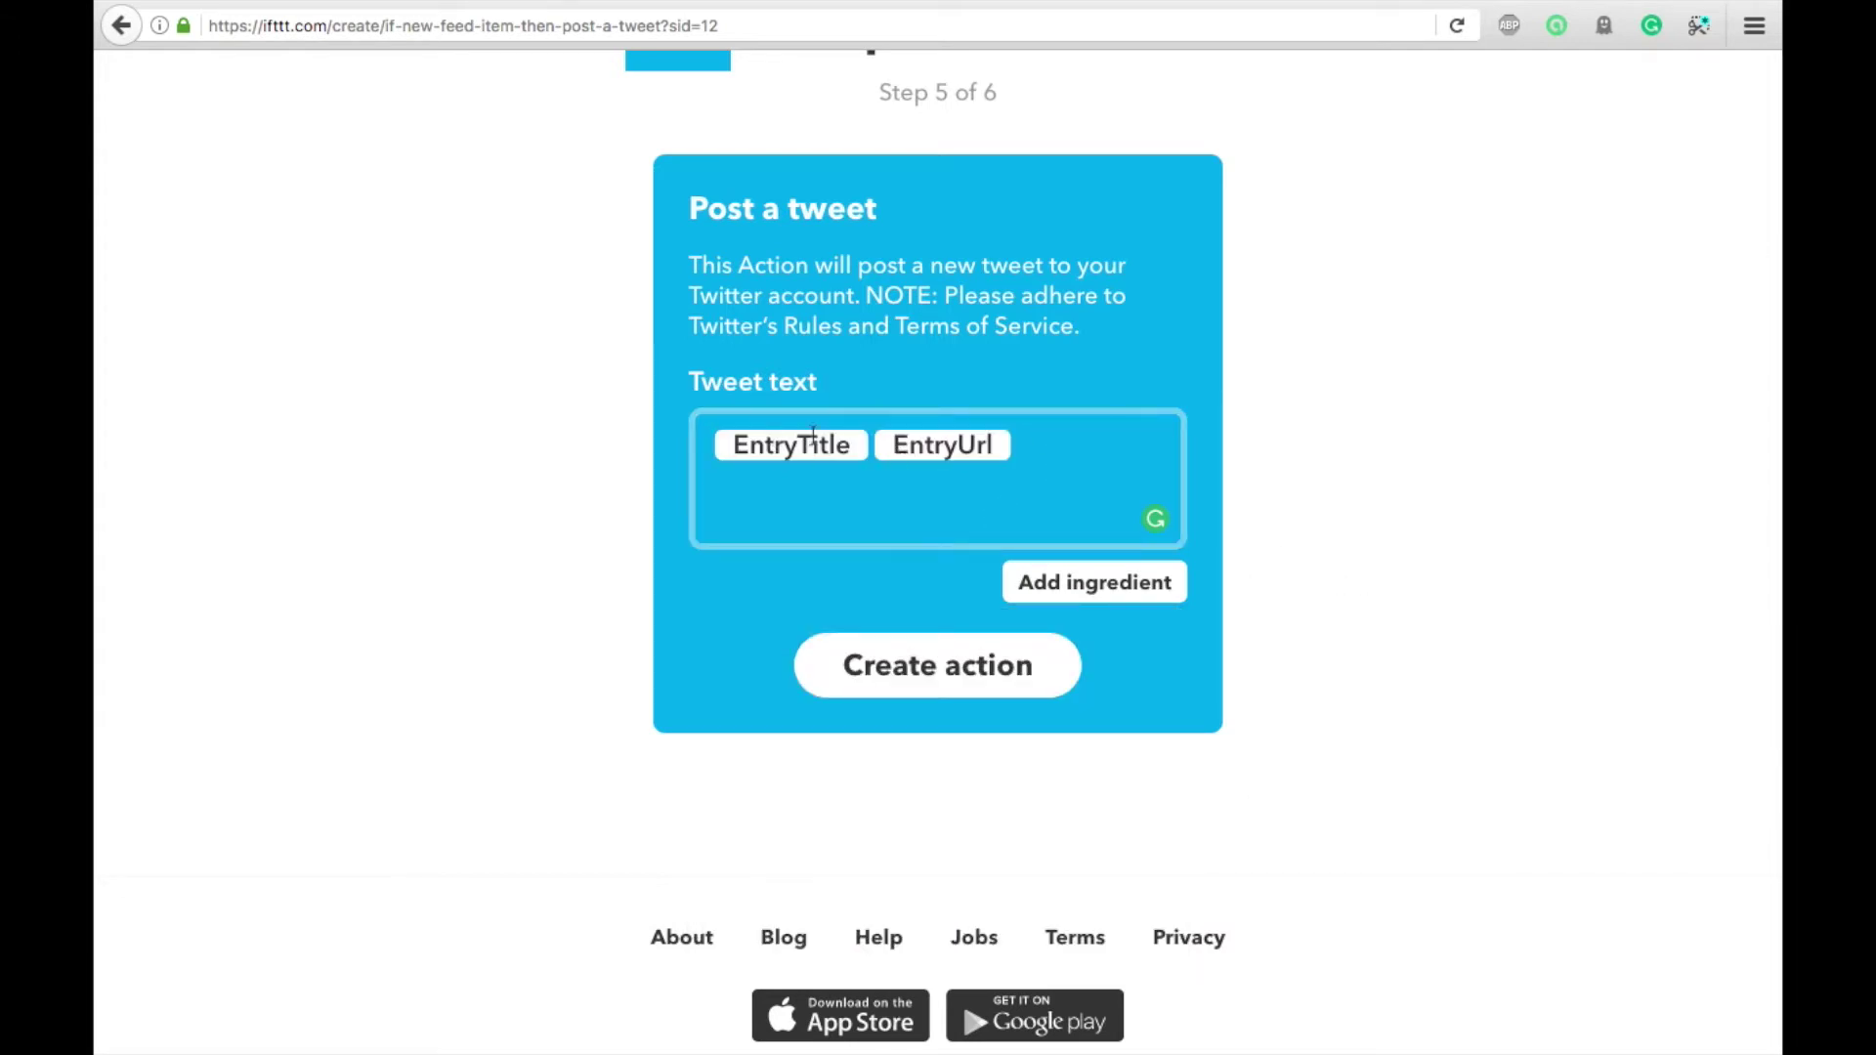
Create the Post a tweet action, review the RSS-to-Twitter applet and finish it
left_click(930, 668)
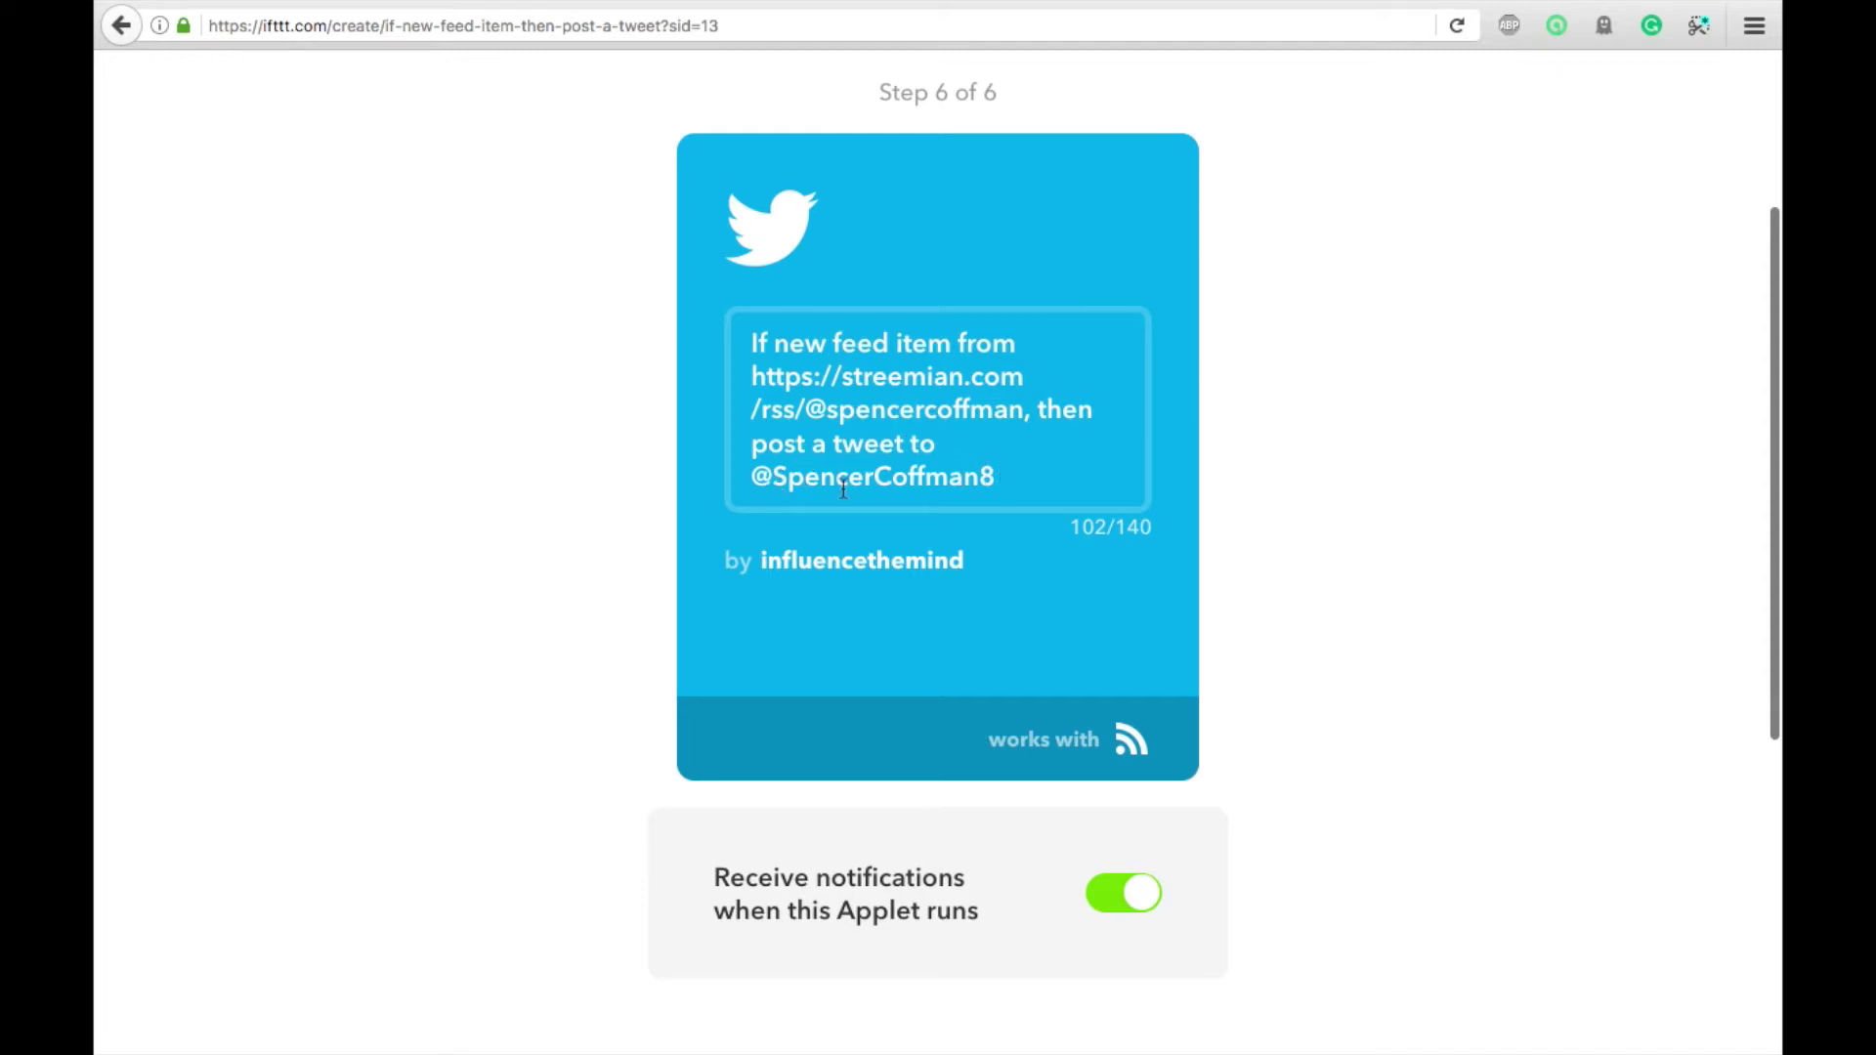
scroll(971, 313, "up", 3)
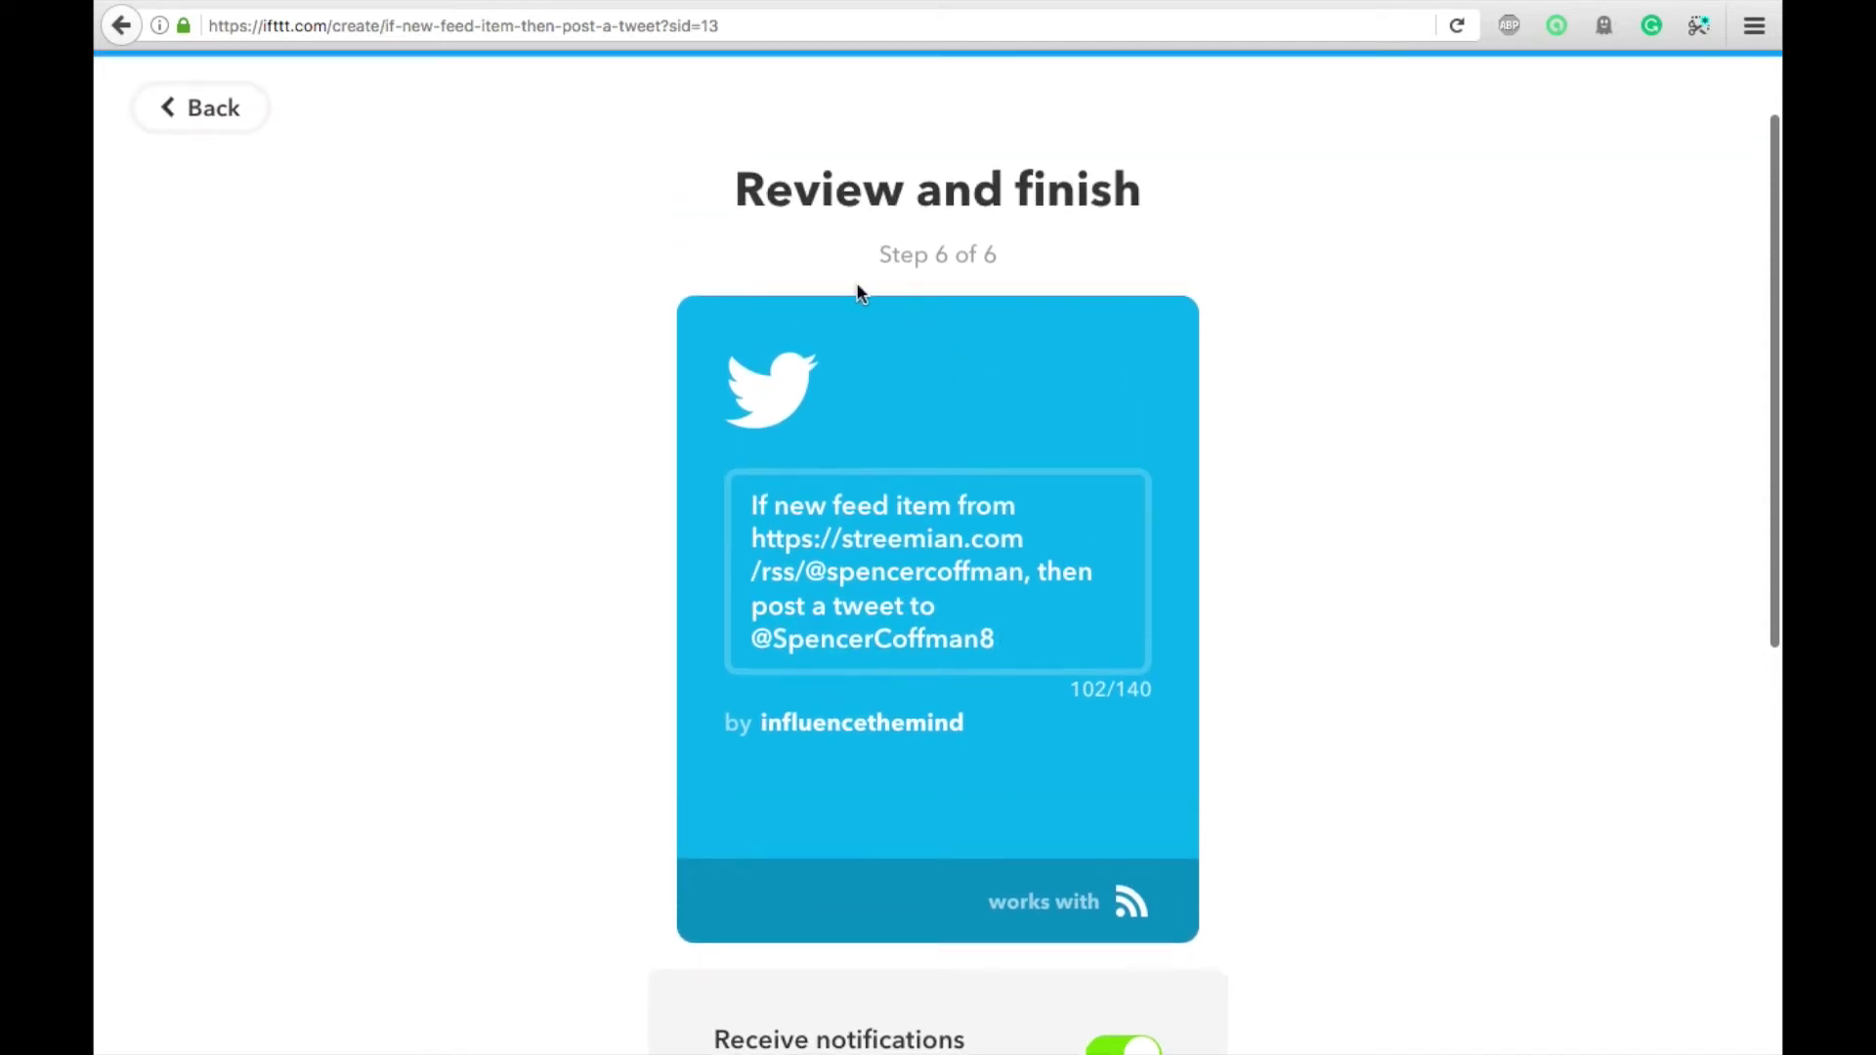
scroll(732, 277, "up", 2)
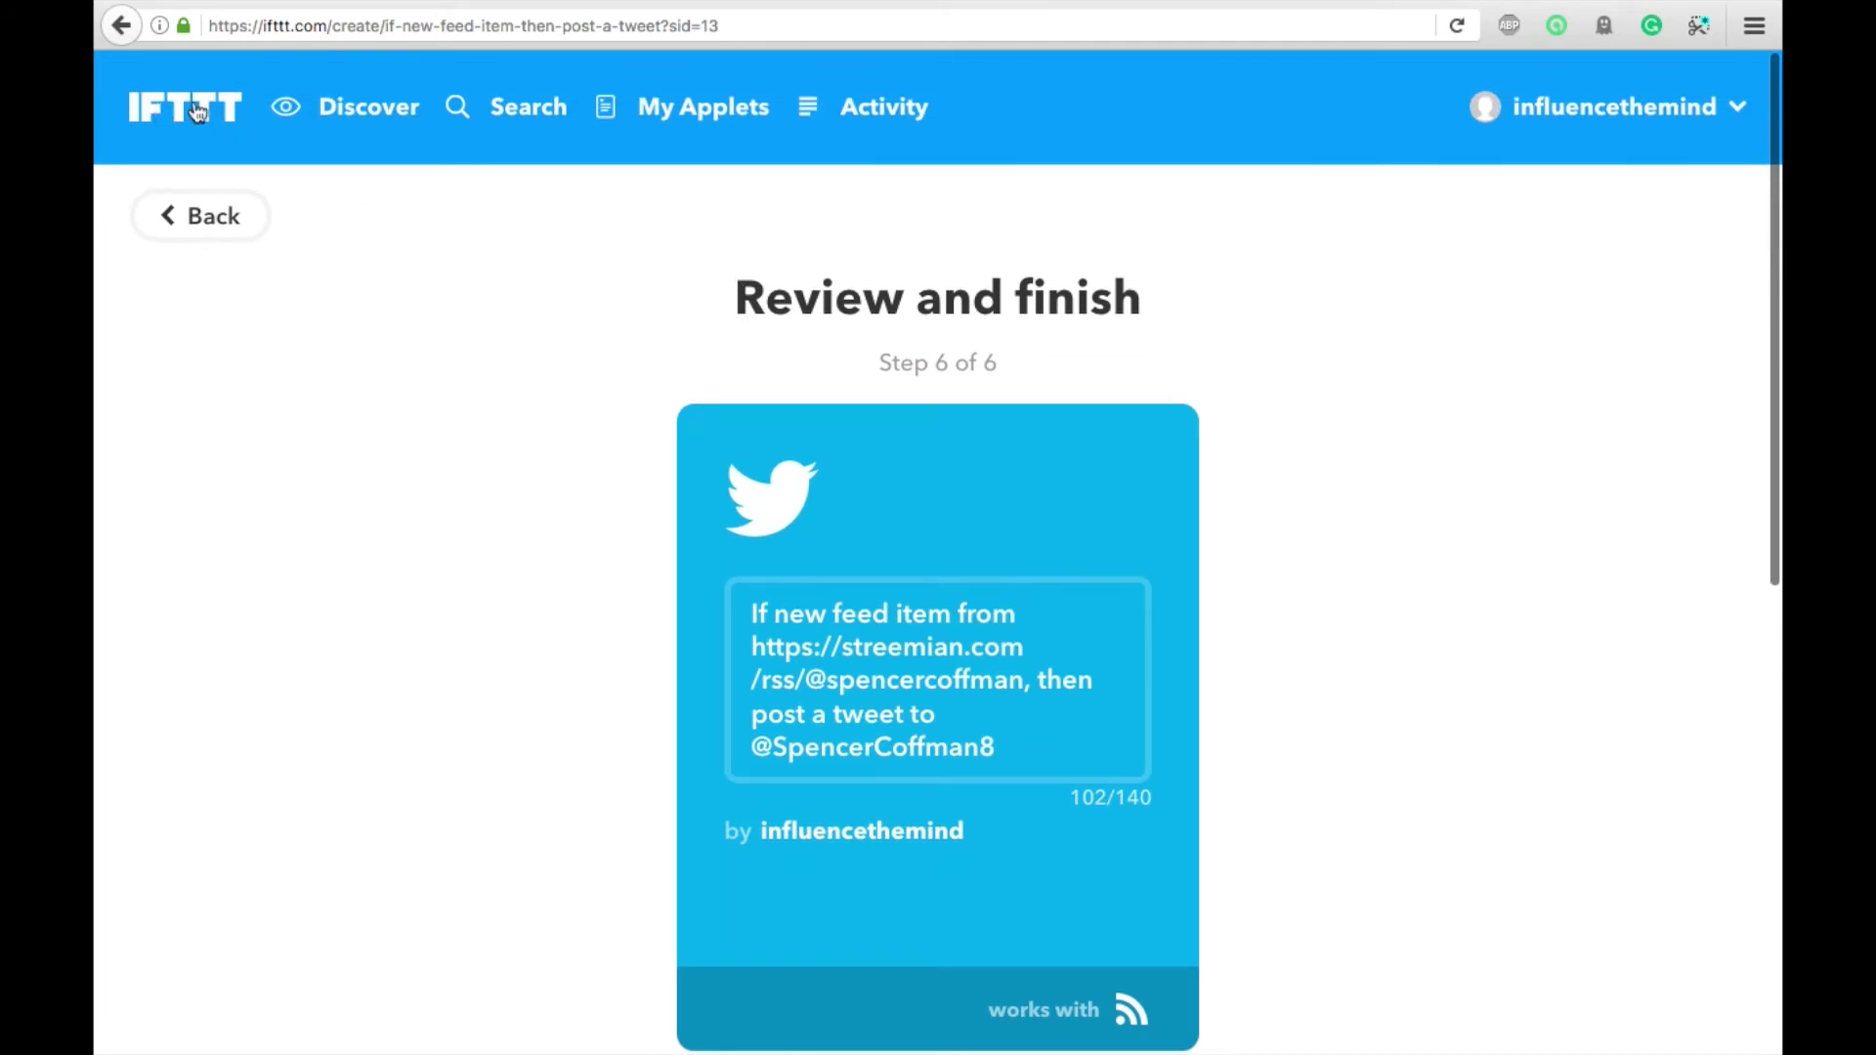
scroll(600, 422, "down", 2)
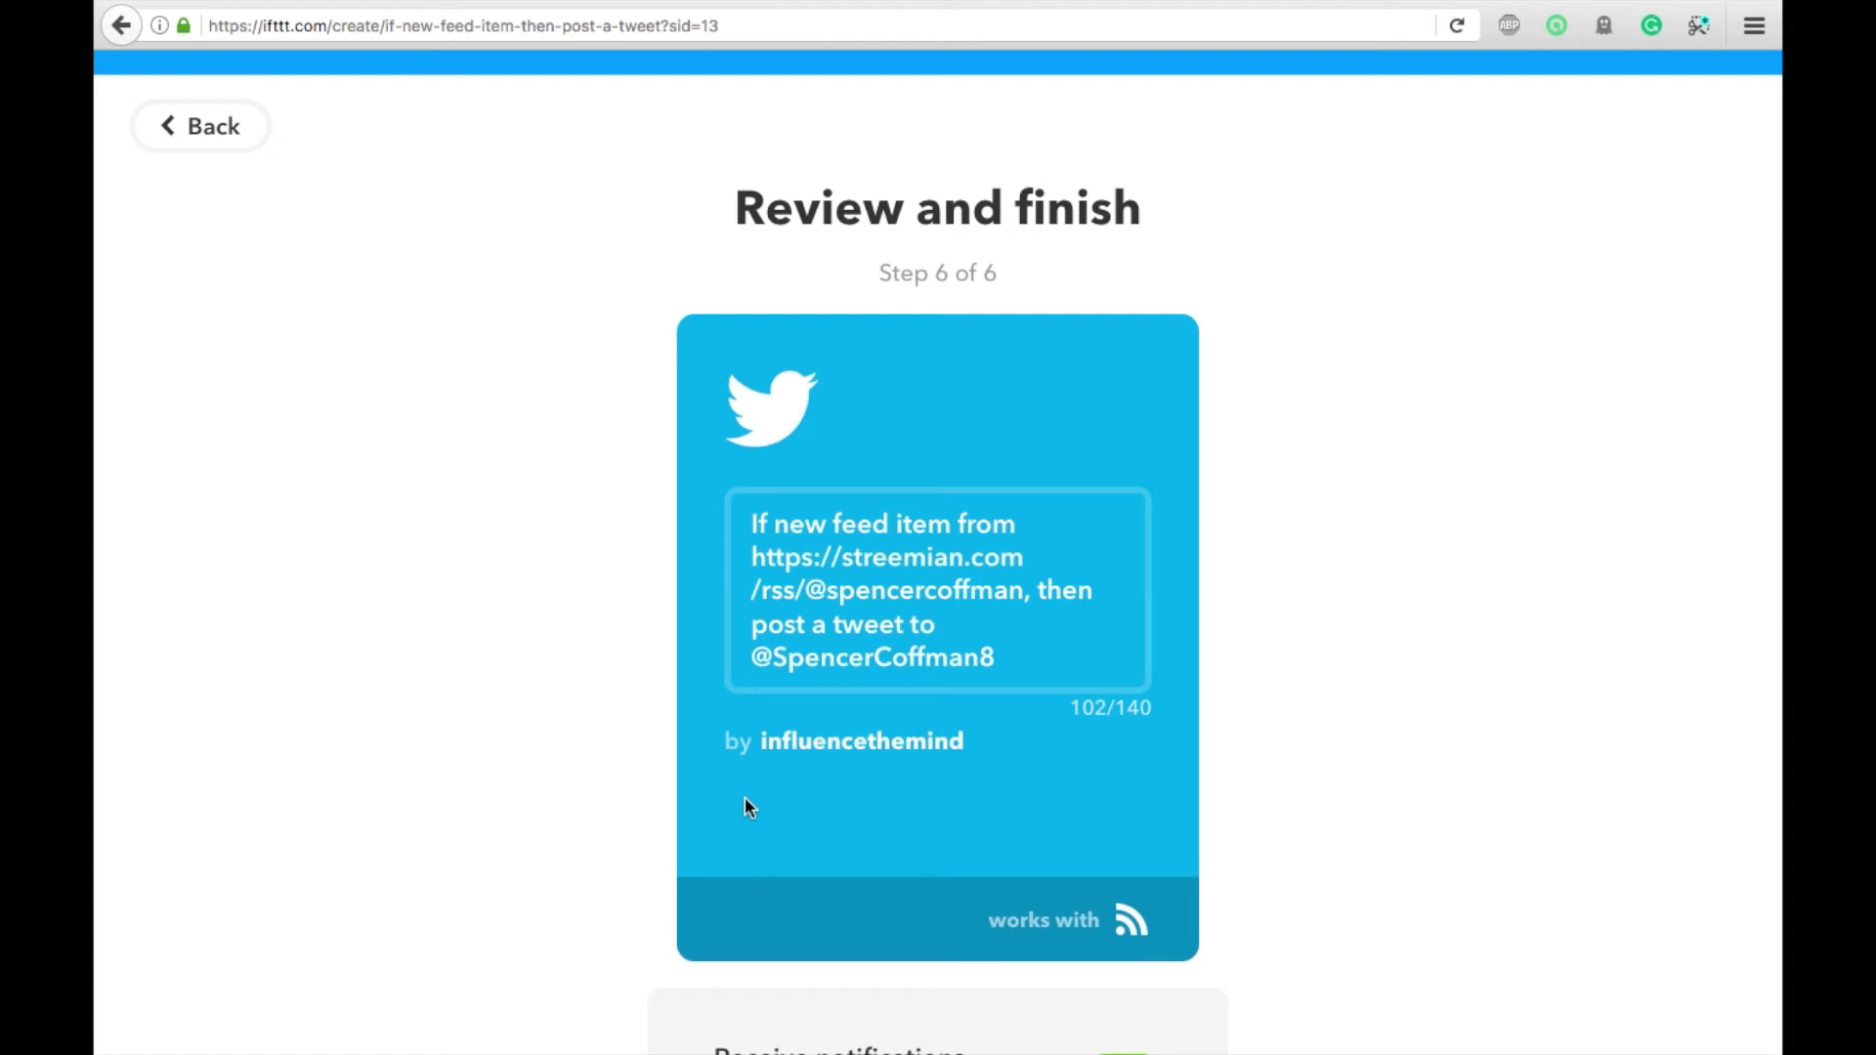
scroll(745, 798, "down", 5)
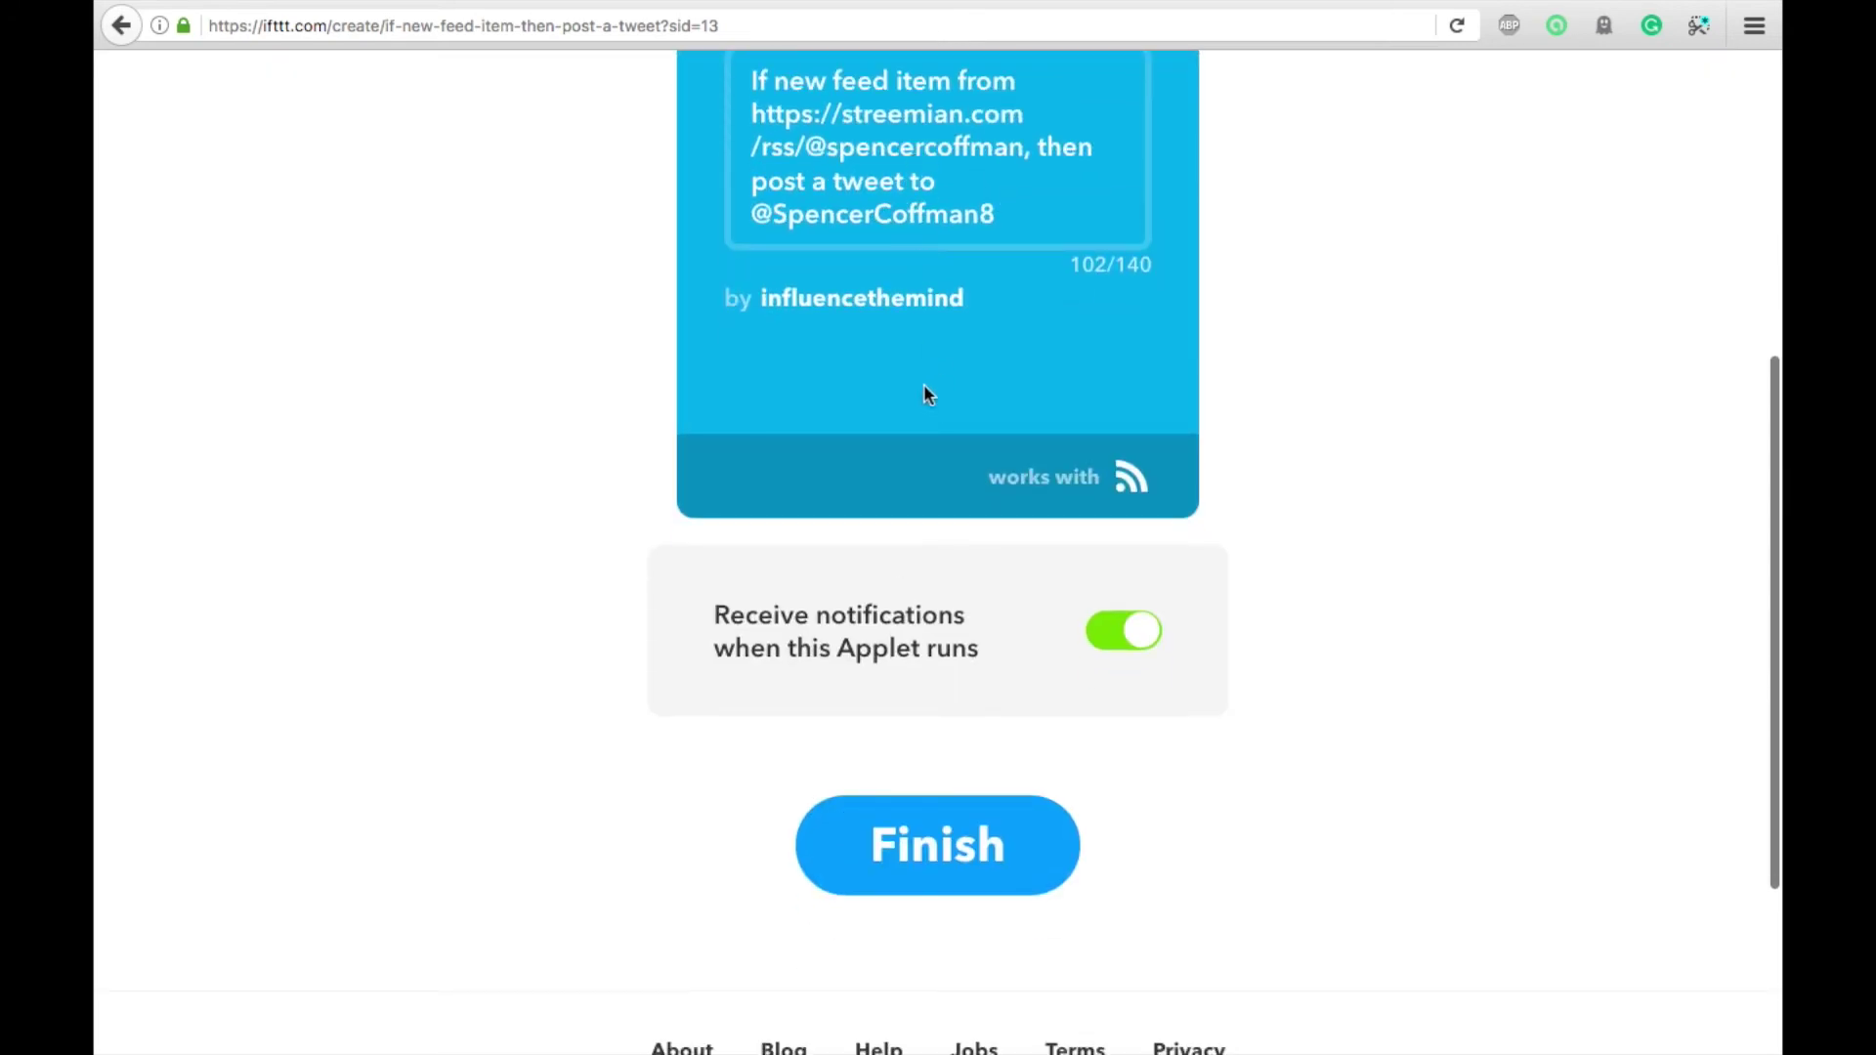
scroll(929, 404, "down", 3)
left_click(923, 613)
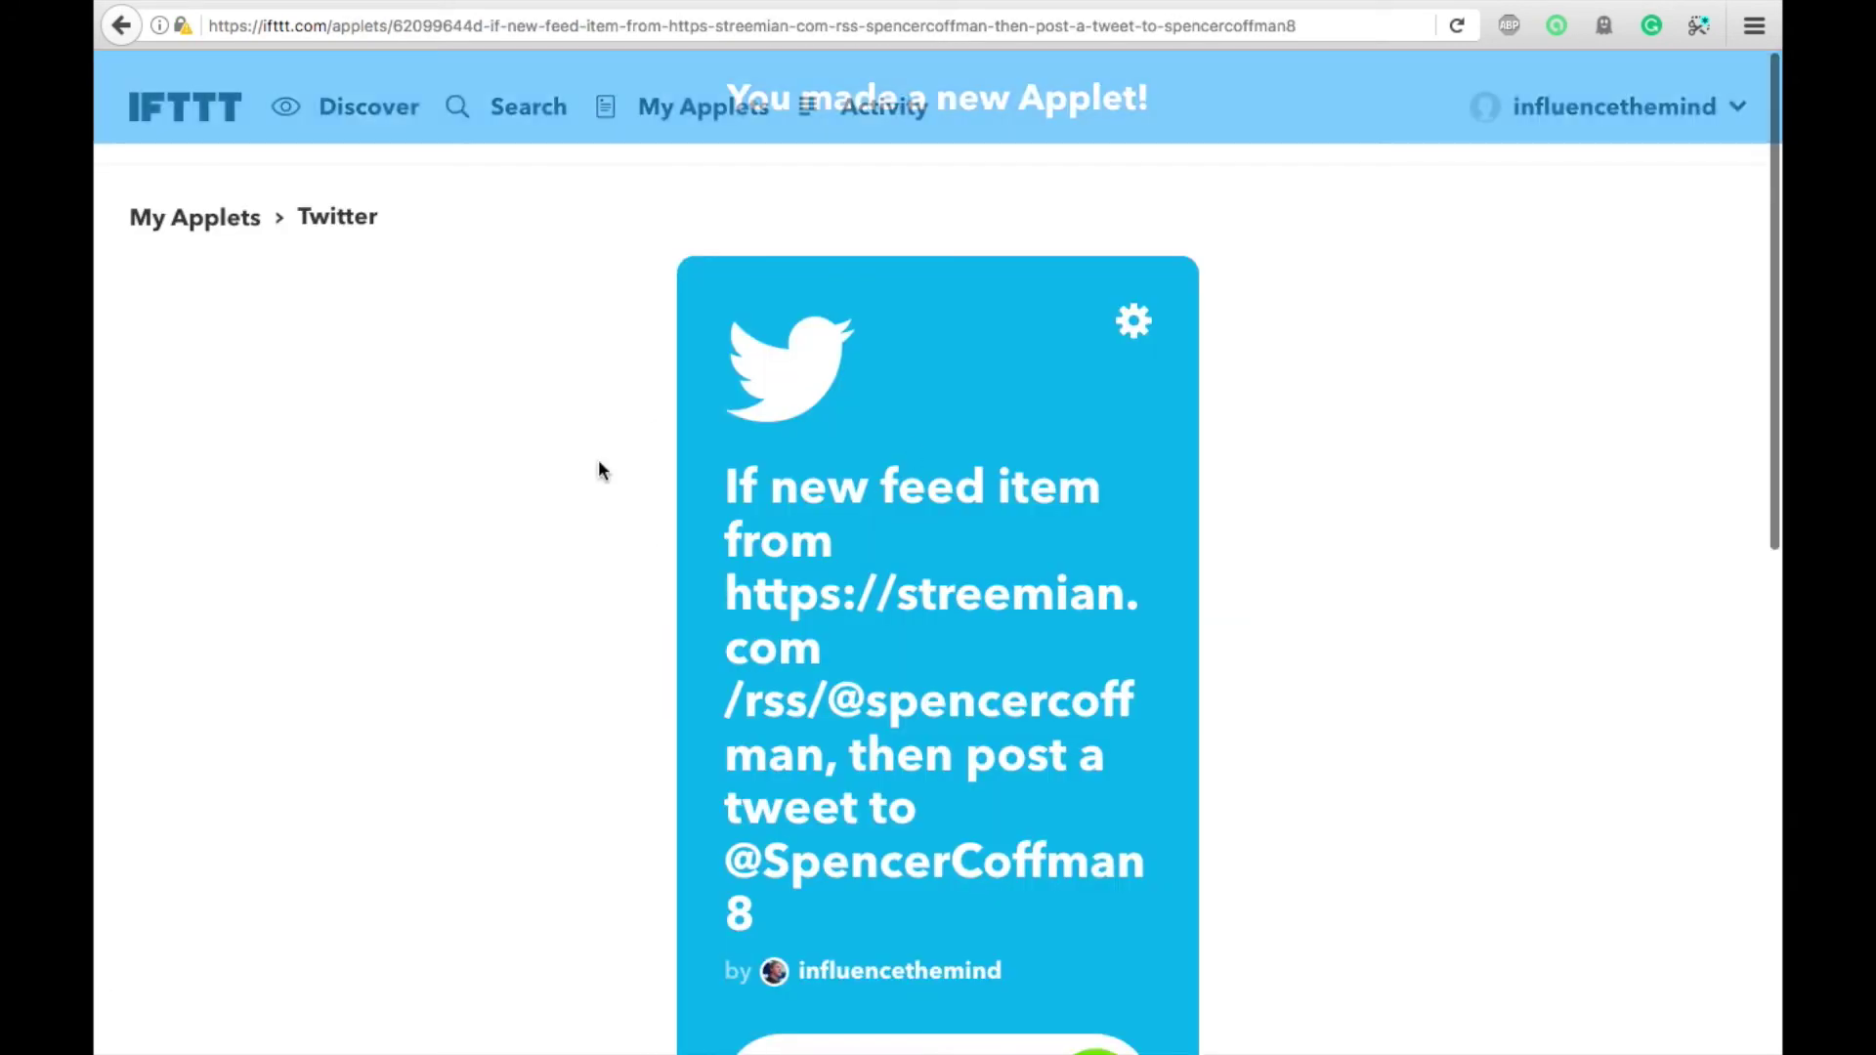
scroll(1041, 552, "down", 5)
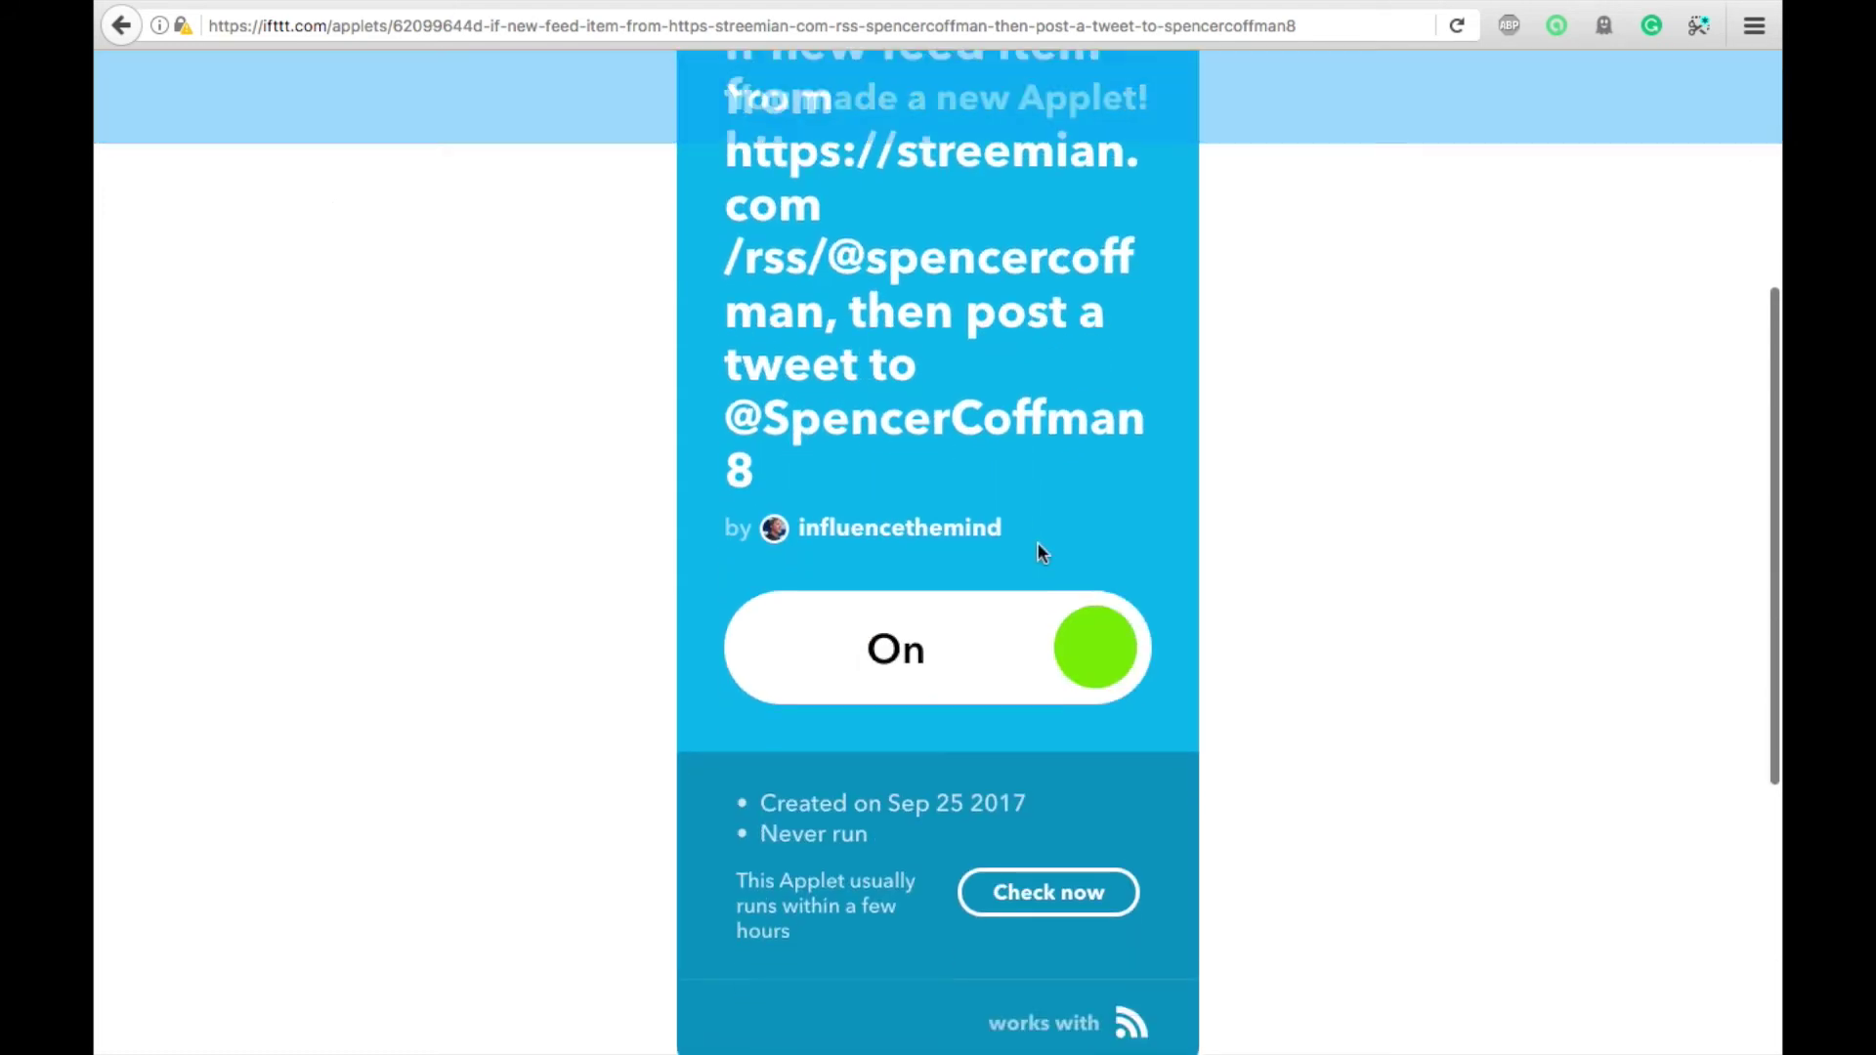
scroll(879, 704, "down", 2)
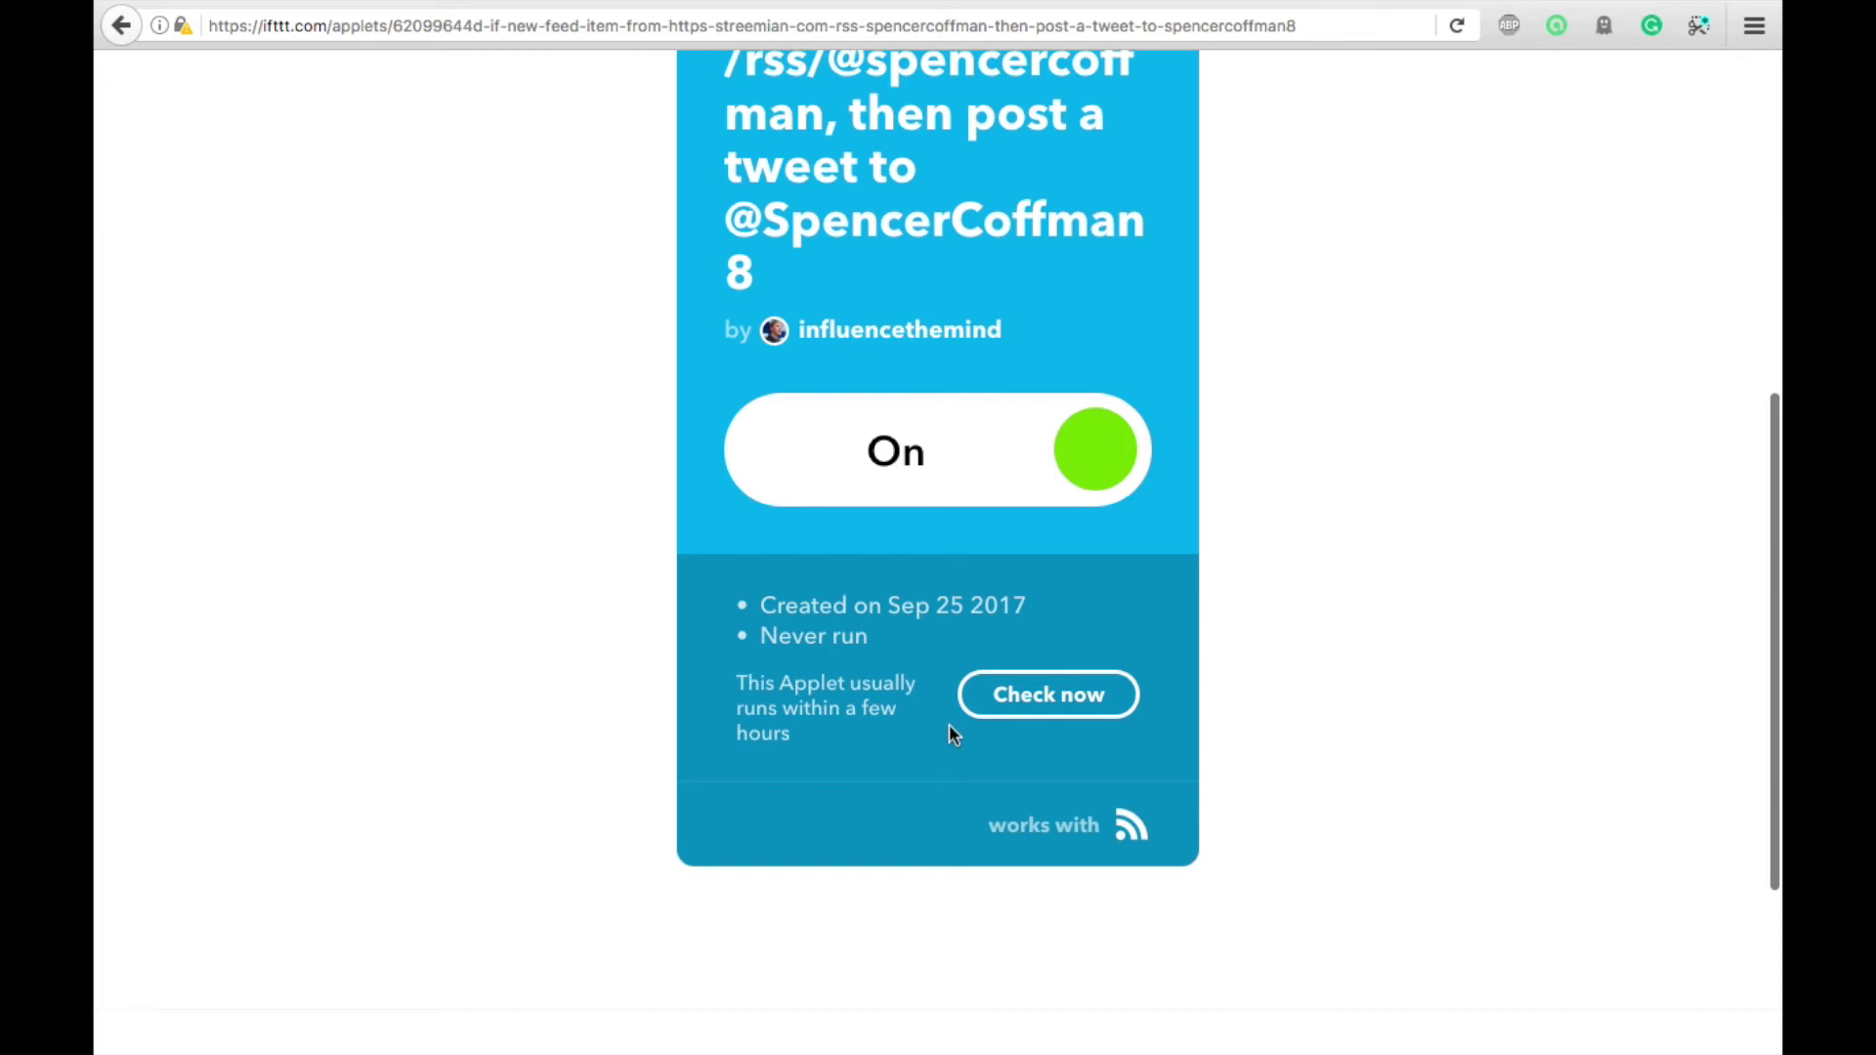
scroll(851, 653, "up", 6)
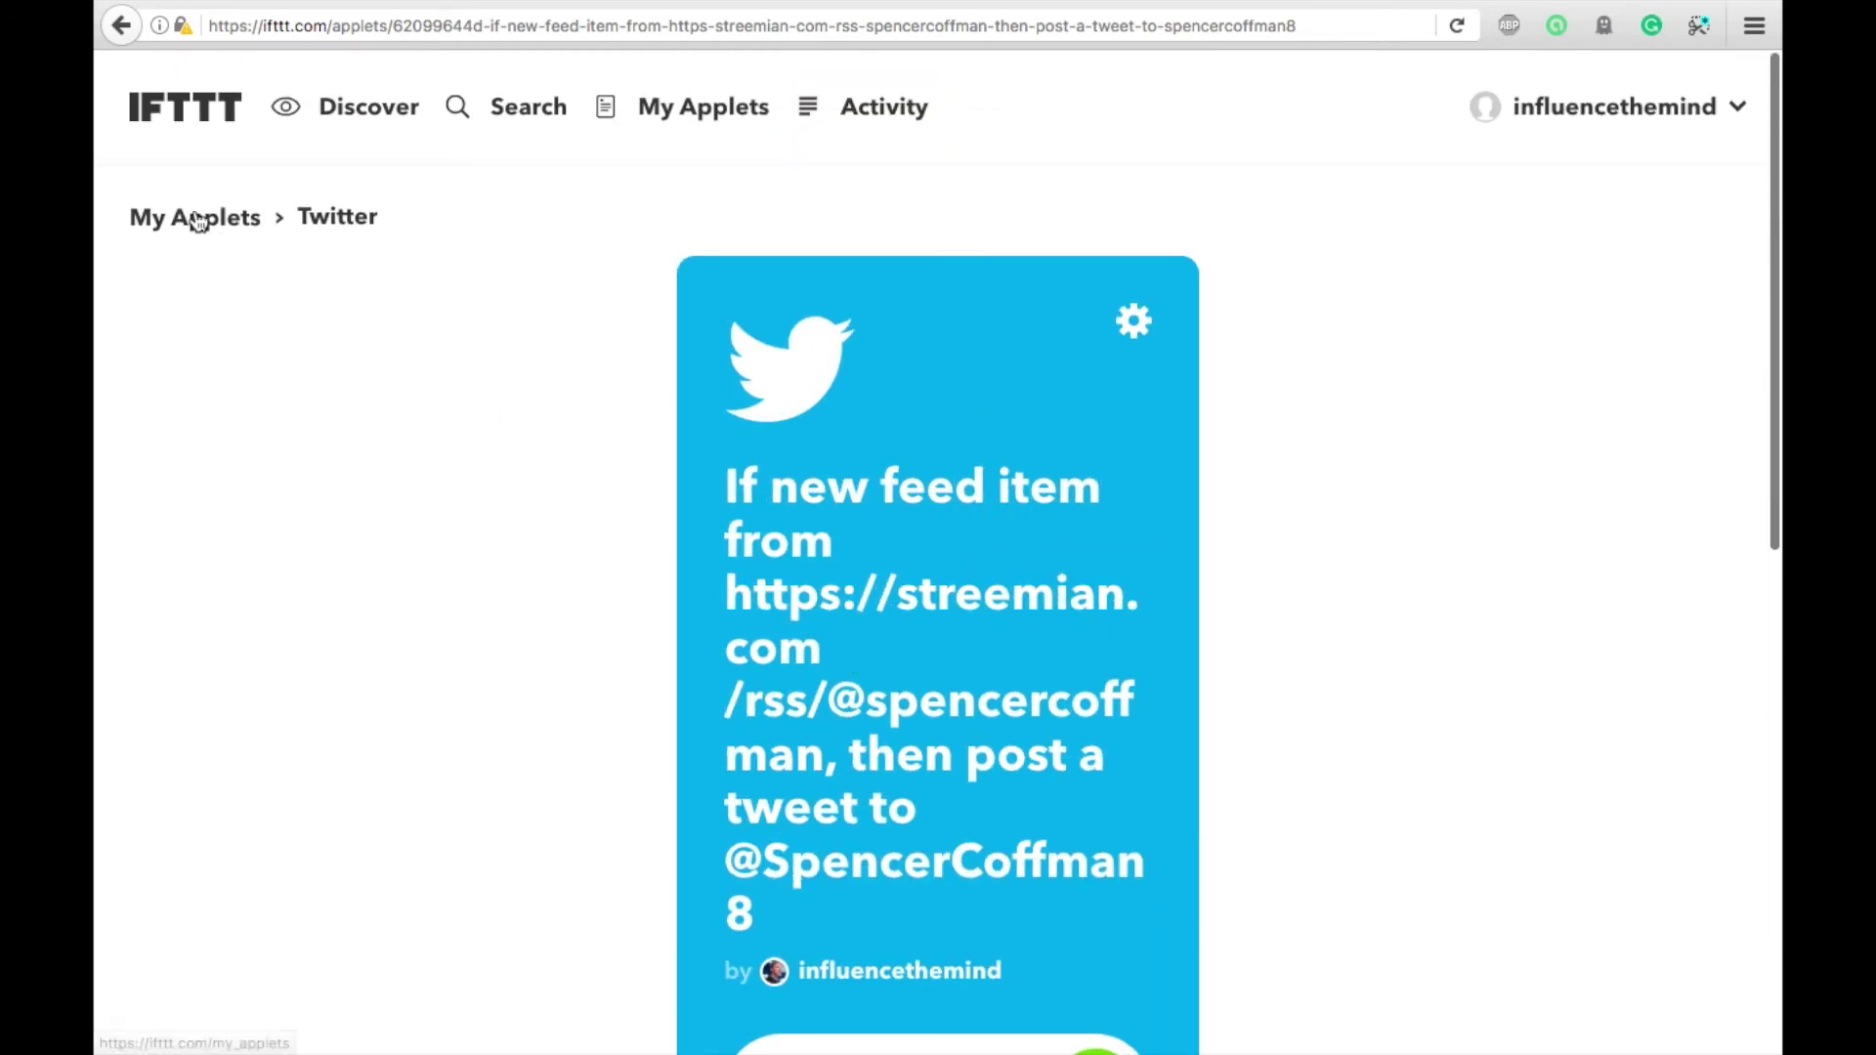
left_click(197, 218)
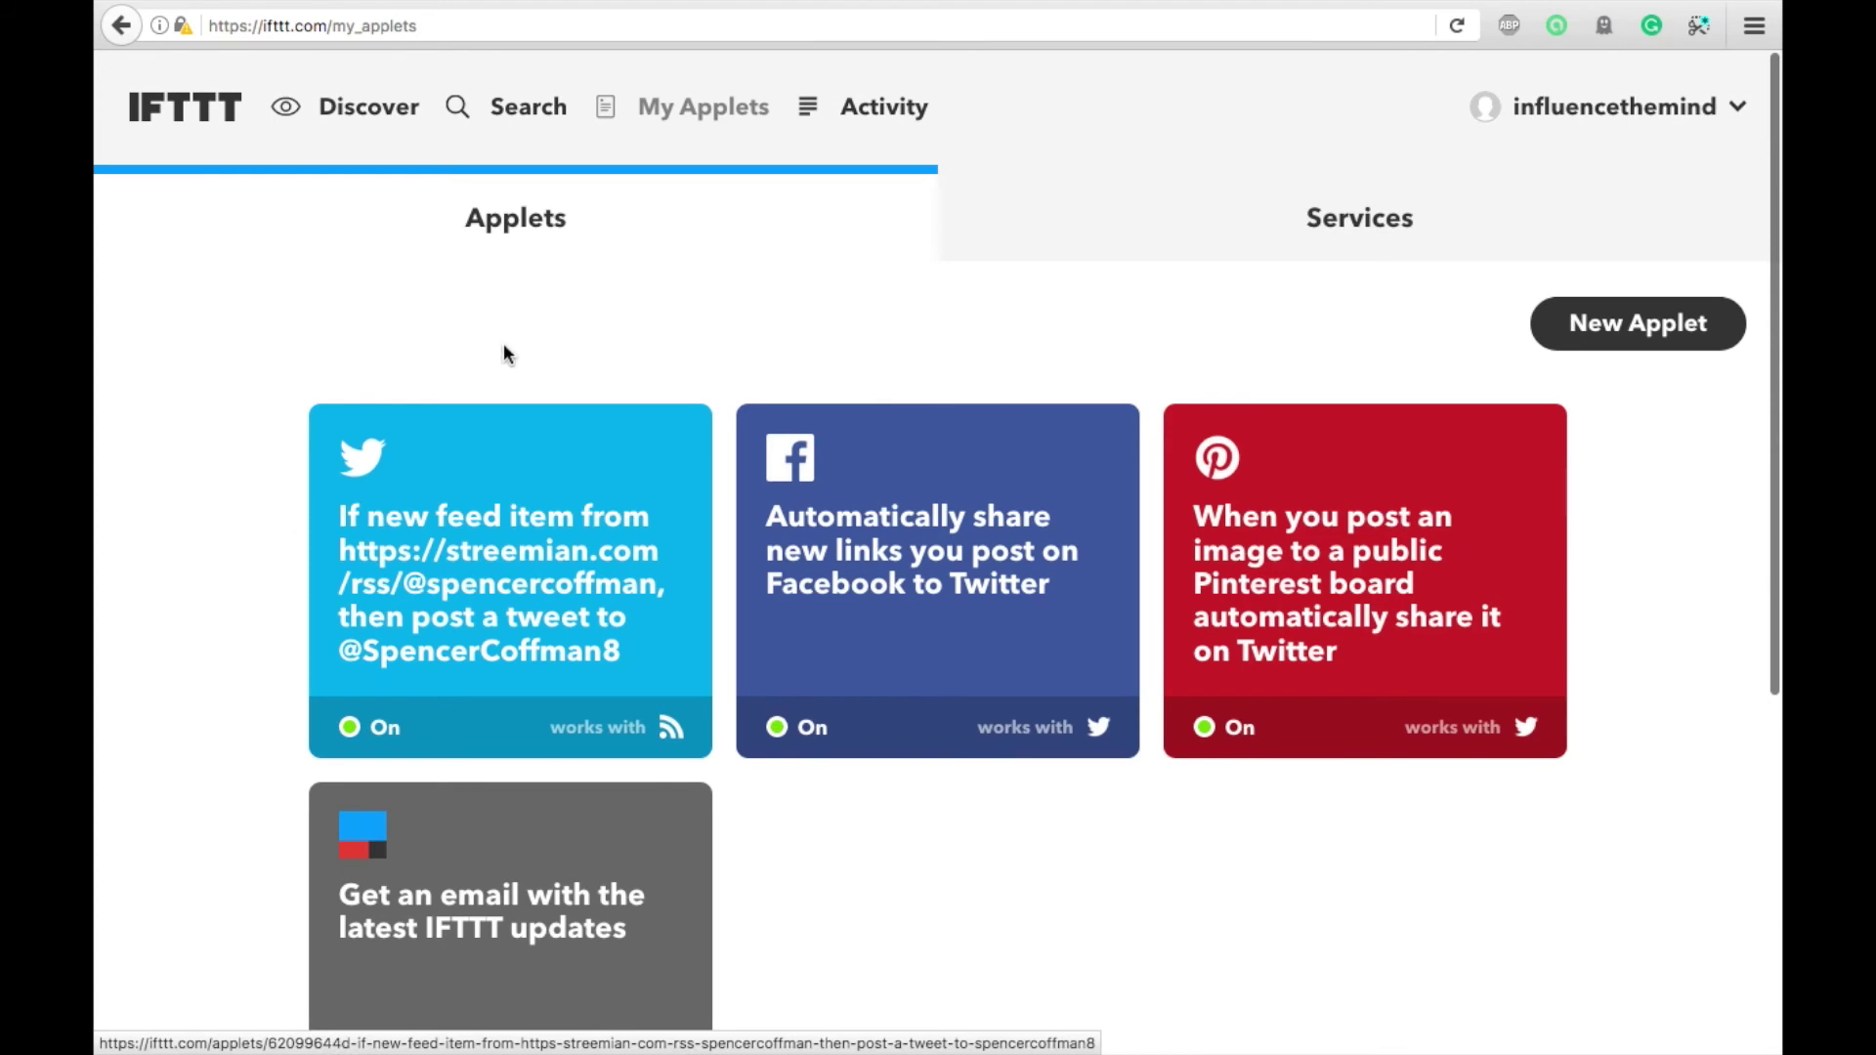